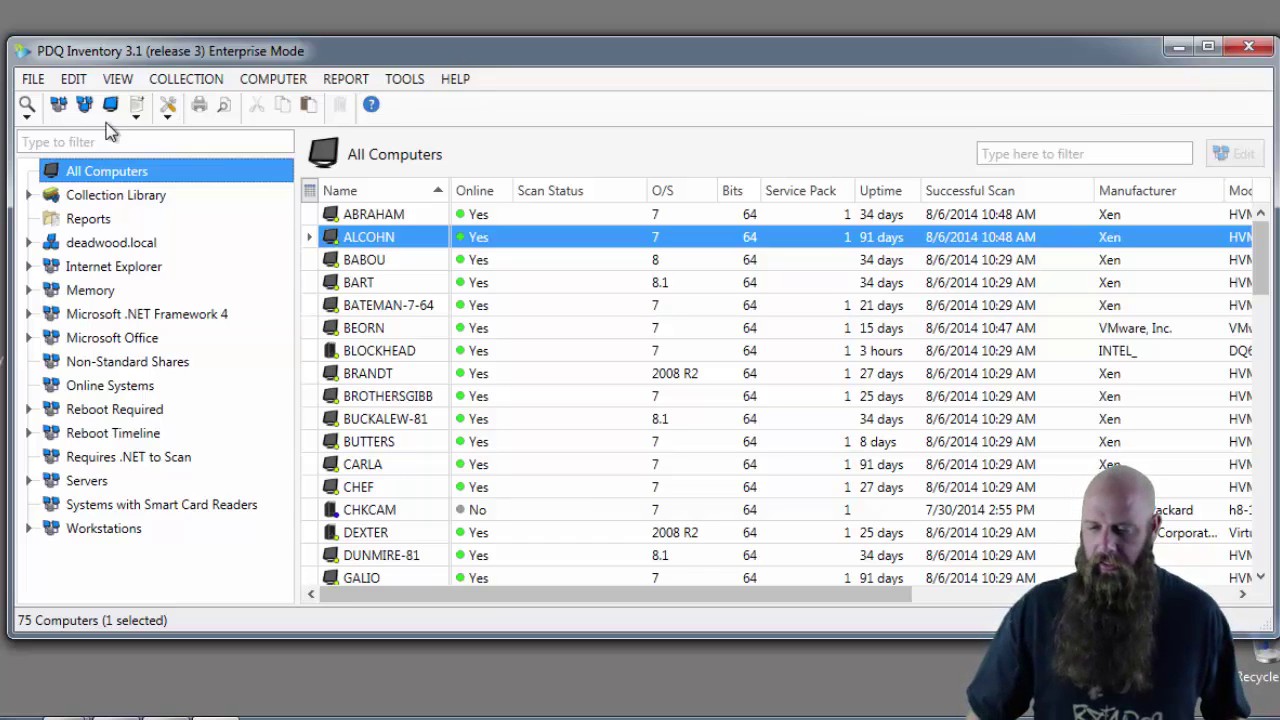
- Review the custom items defined in the preferences, including Warranty Expire Date, and close the preferences
left_click(31, 79)
left_click(57, 260)
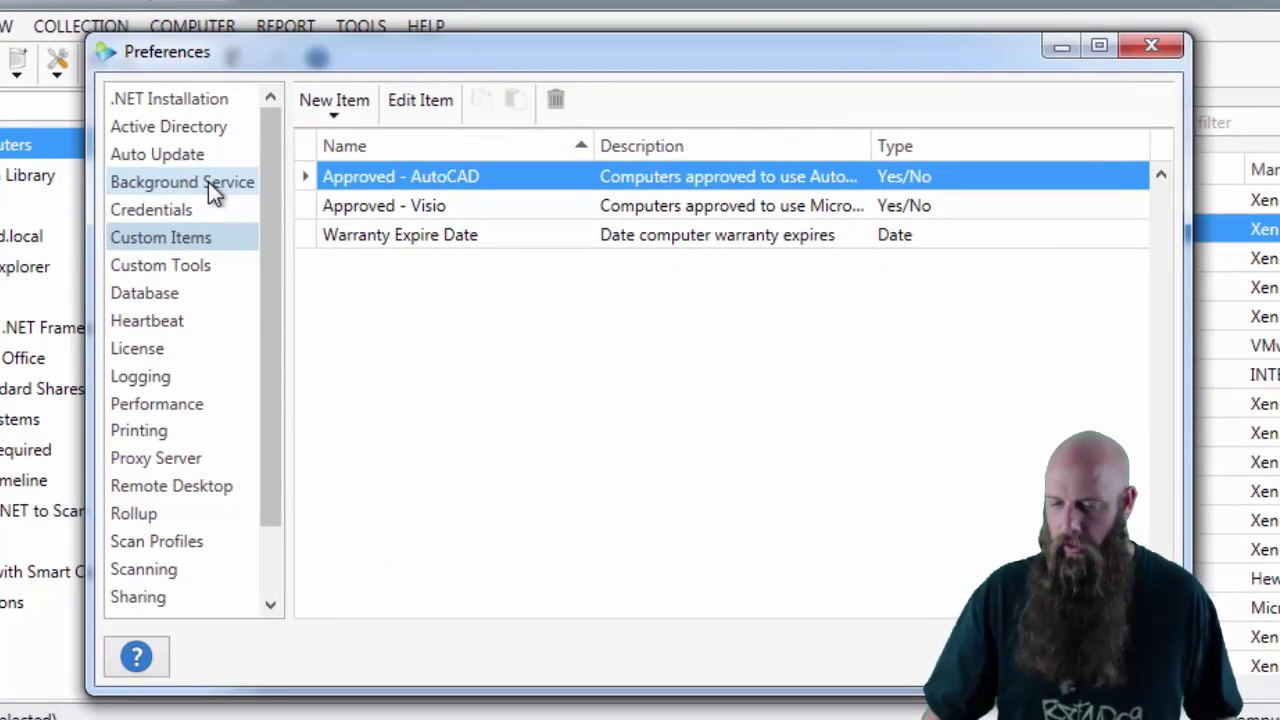
left_click(183, 240)
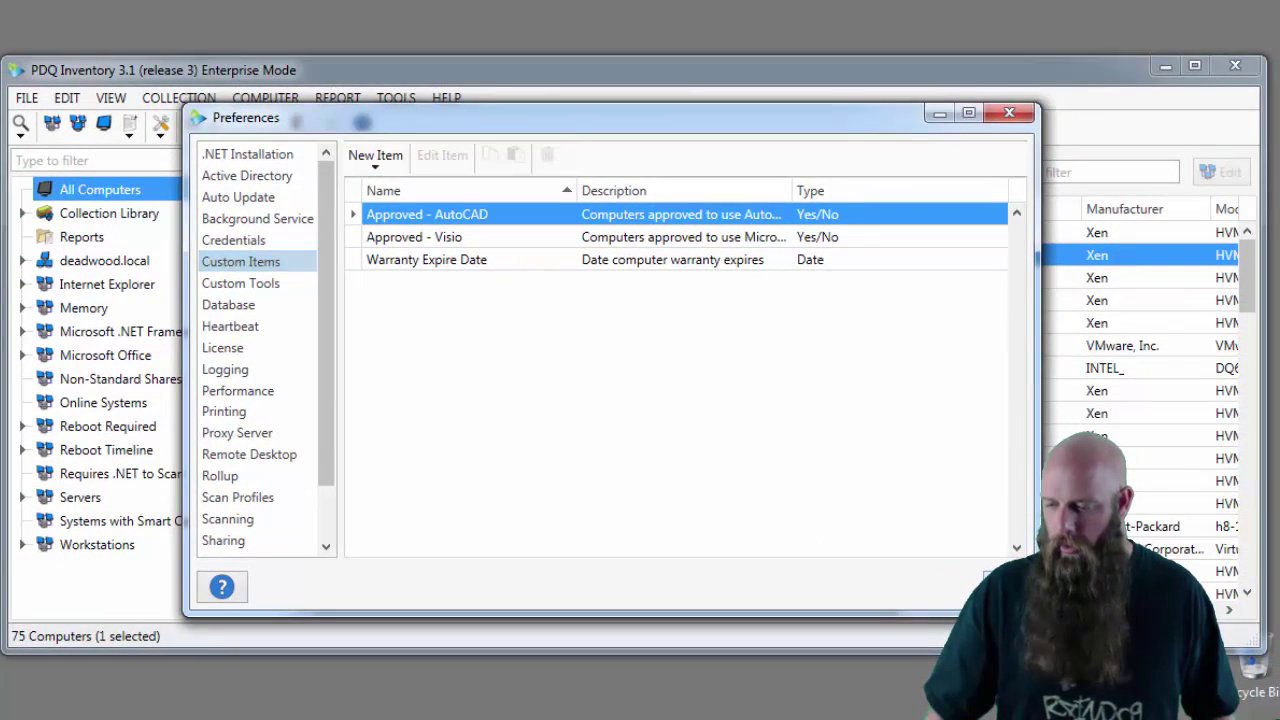
left_click(982, 587)
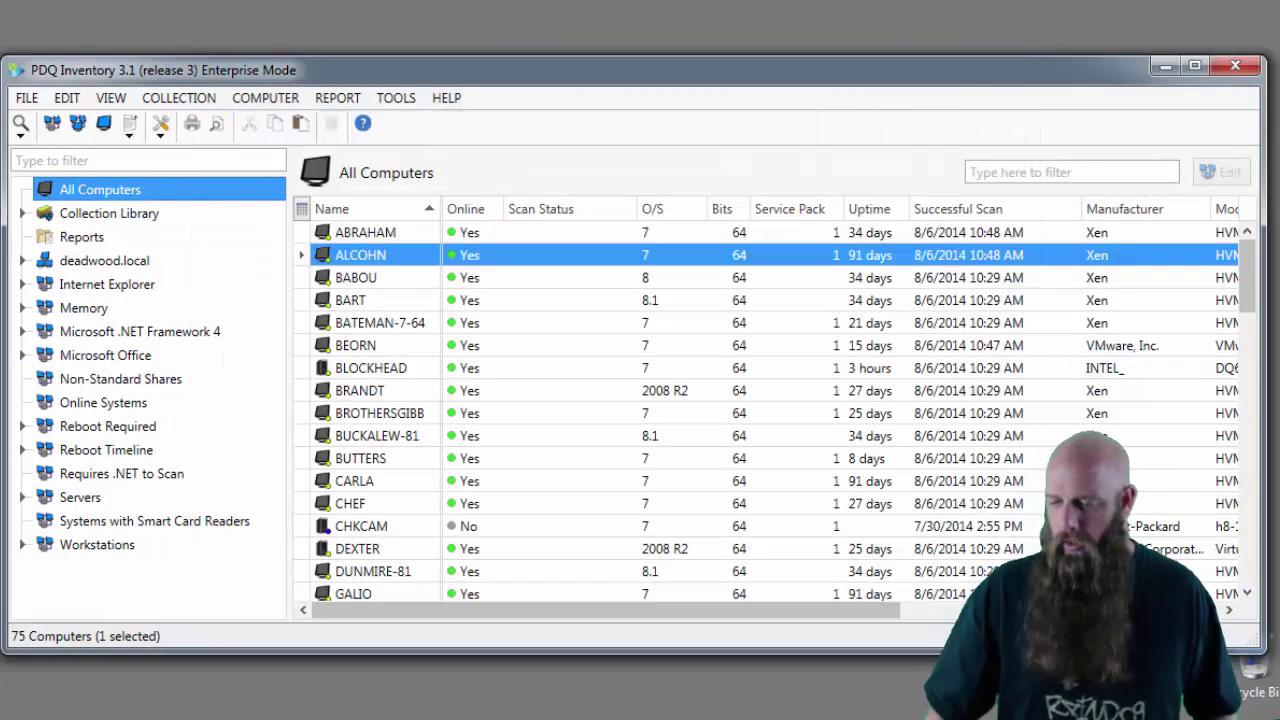
- Create a new basic report and name it "Warranty Expires within 60 days"
left_click(337, 98)
mouse_move(343, 135)
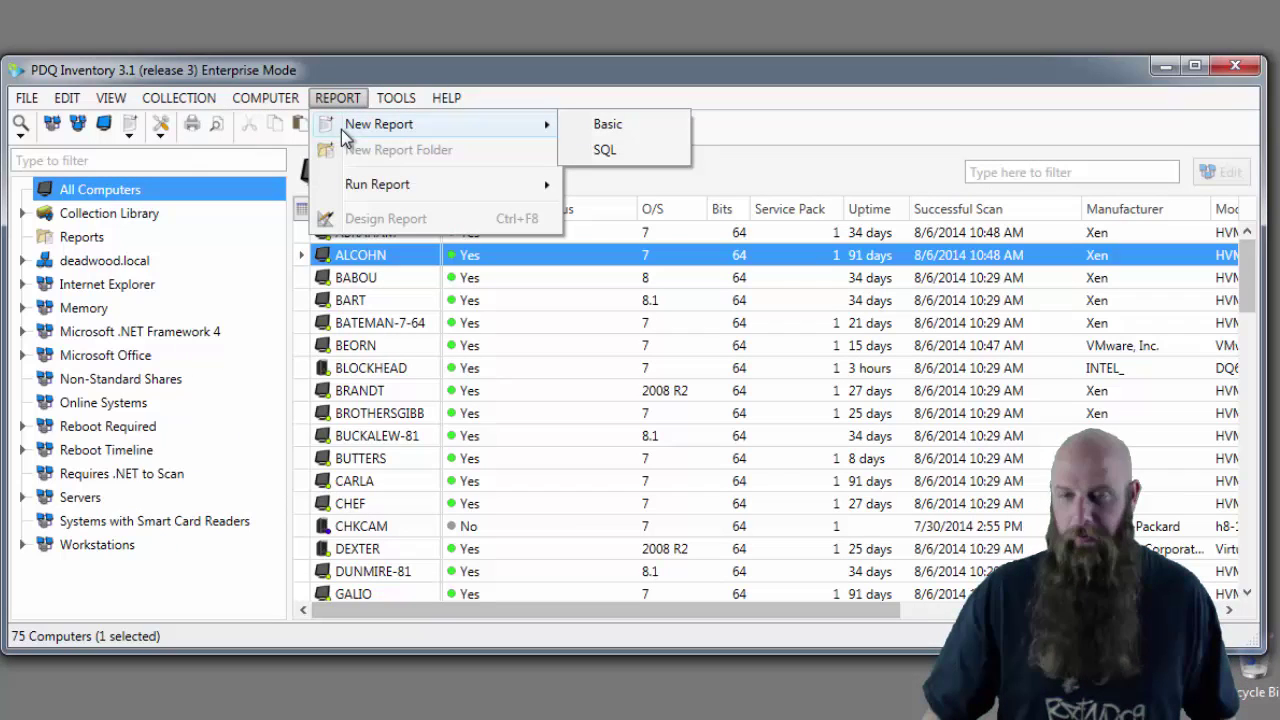
left_click(608, 124)
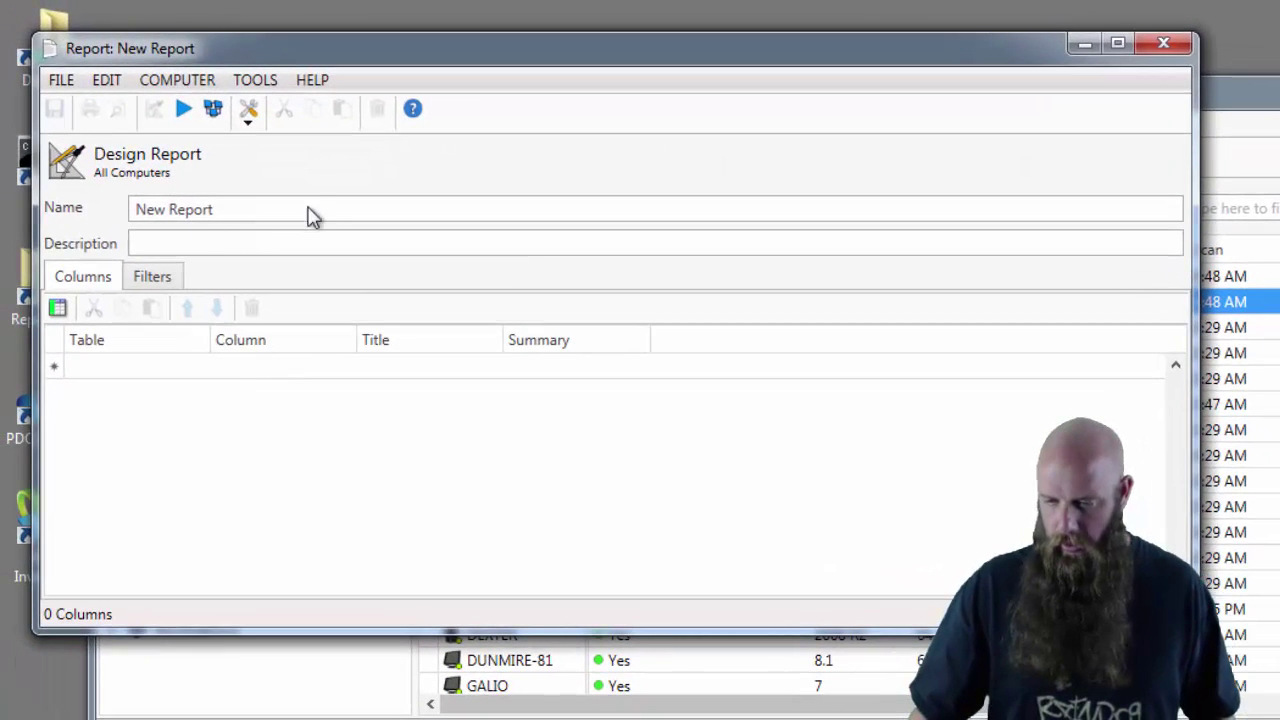
left_click(233, 208)
left_click_drag(233, 208, 34, 206)
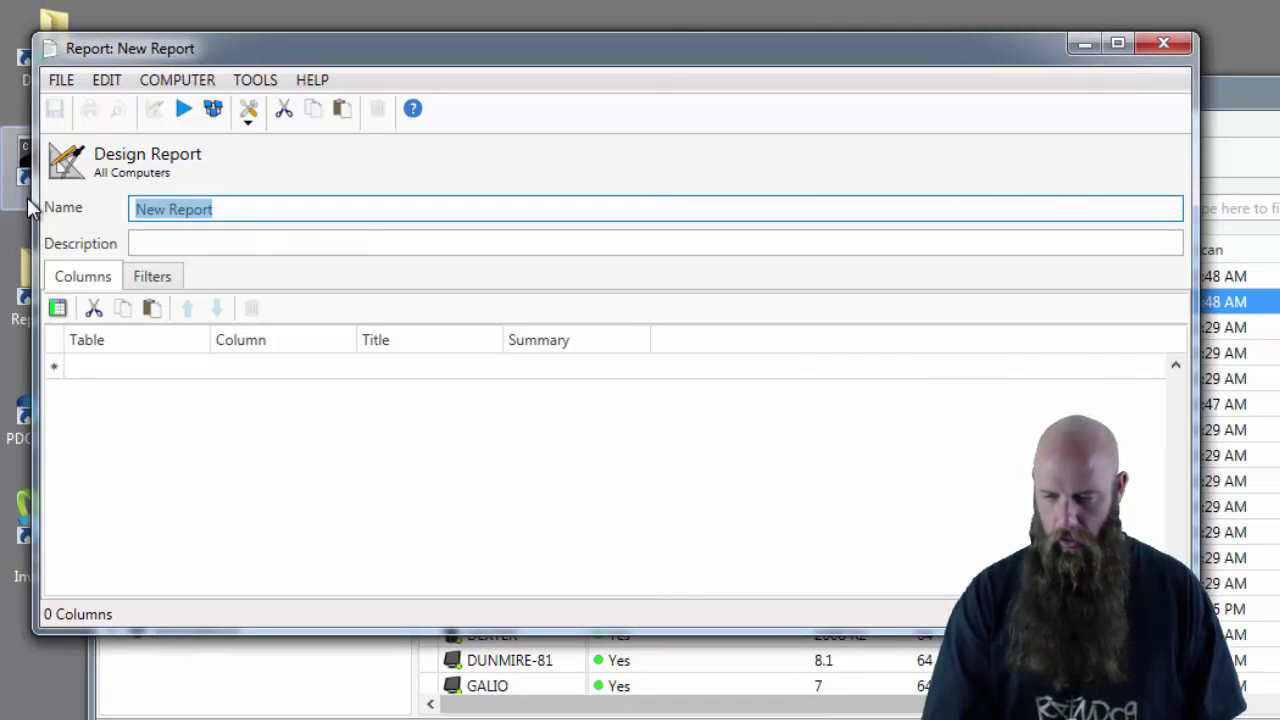
type("Warranty Ex")
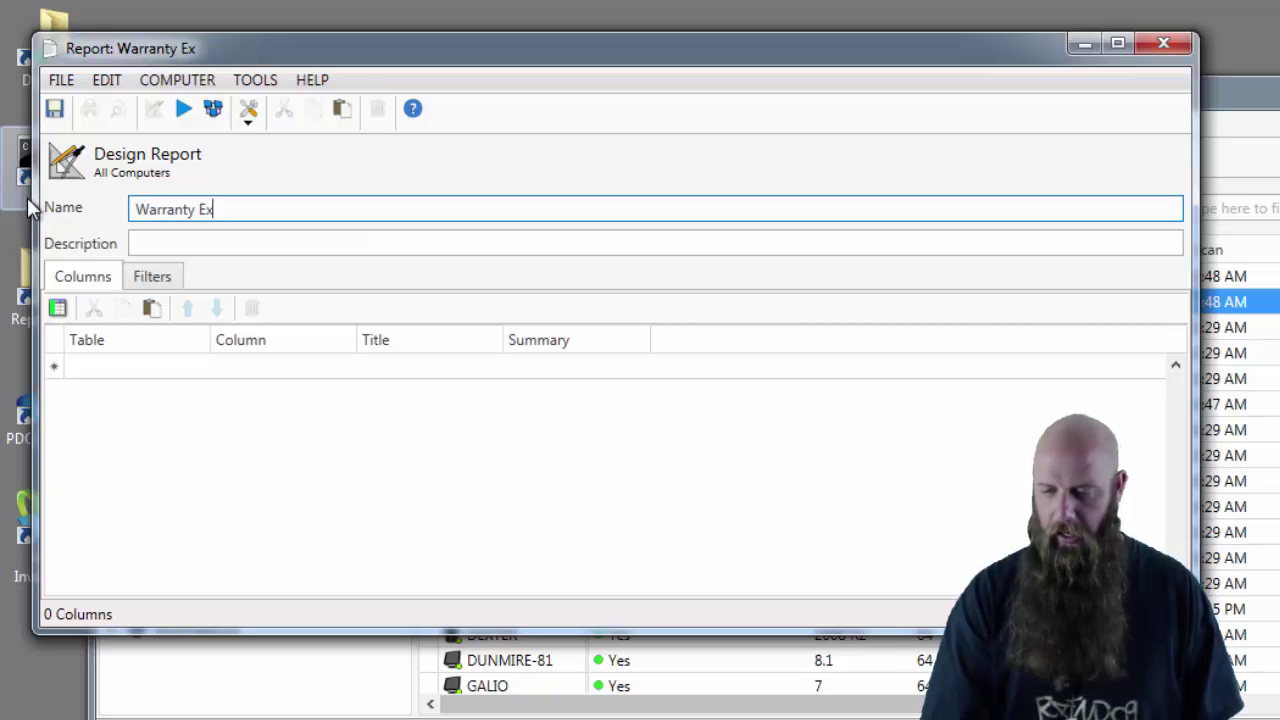
type("pires within ")
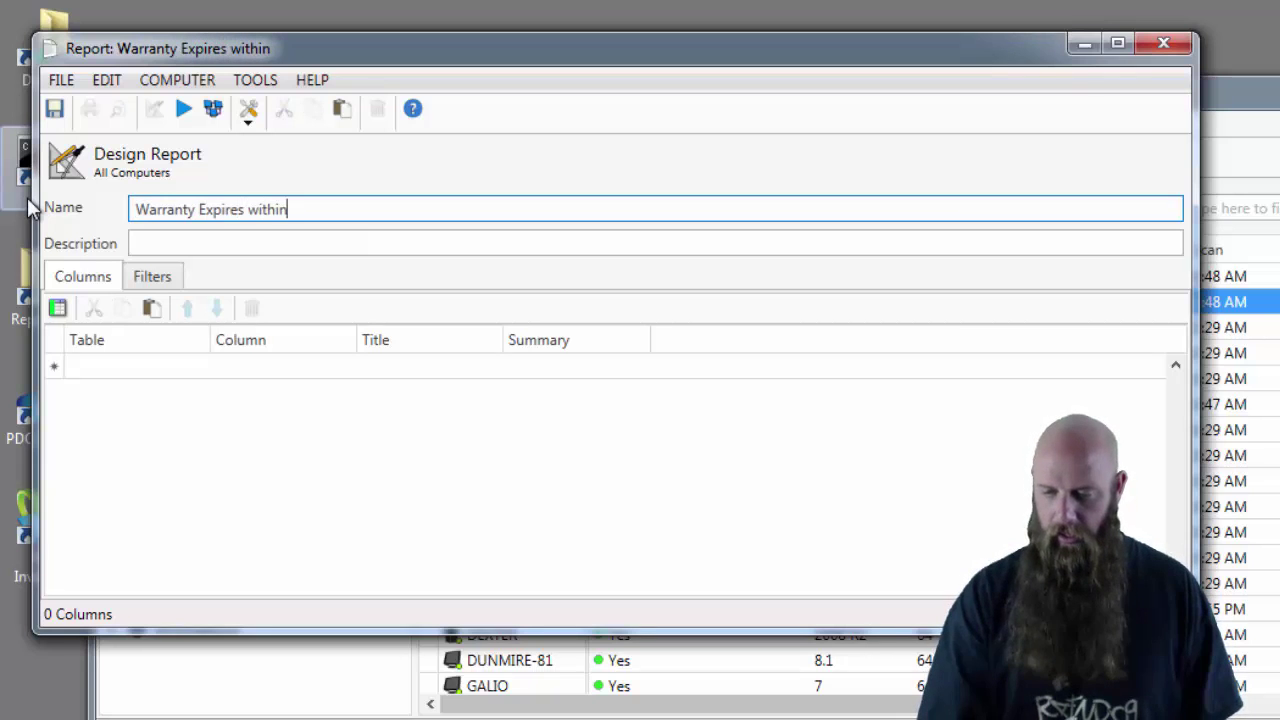
type("60 days")
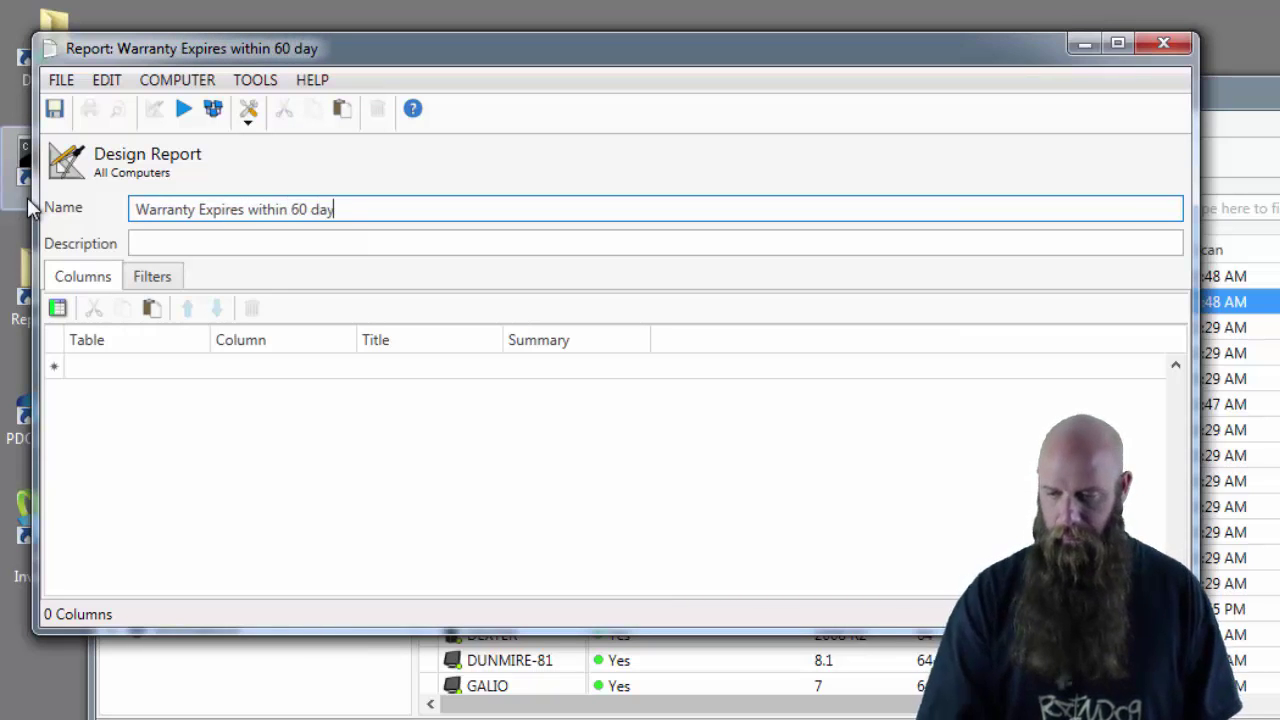
- Add two columns from the Computer table to the report: Name and Warranty Expire Date
left_click(57, 310)
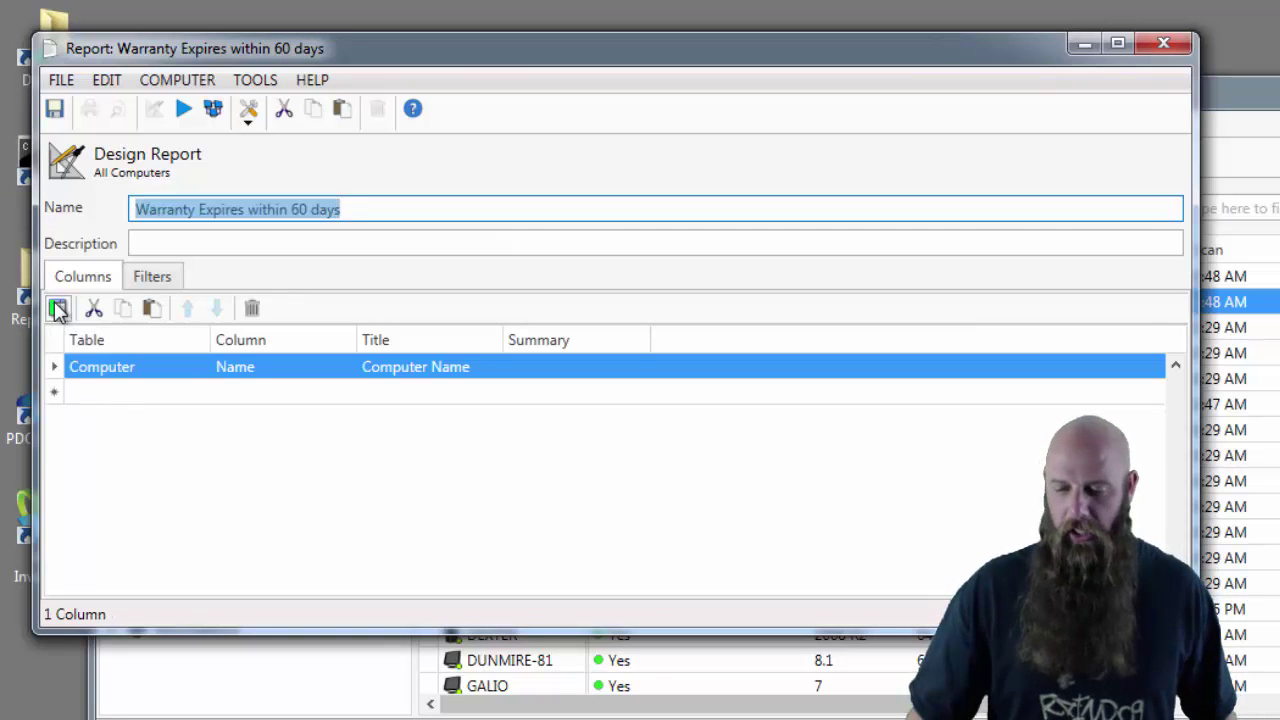
left_click(57, 310)
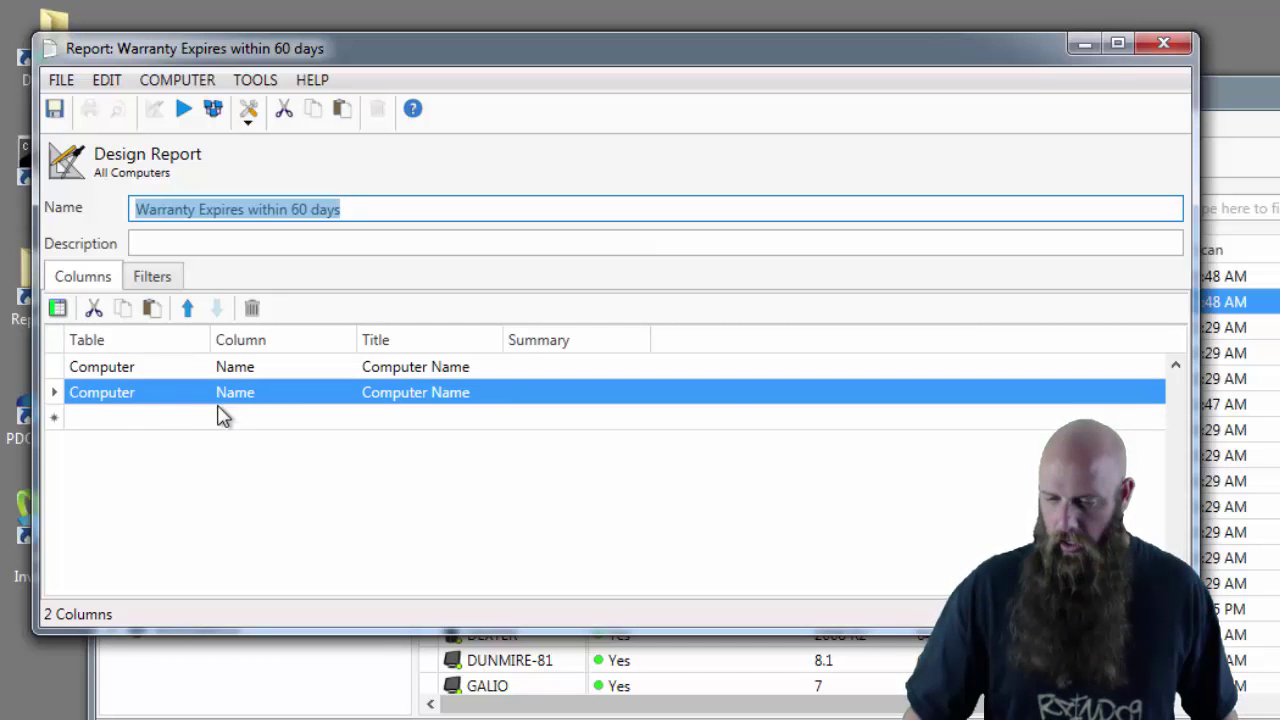
left_click(346, 392)
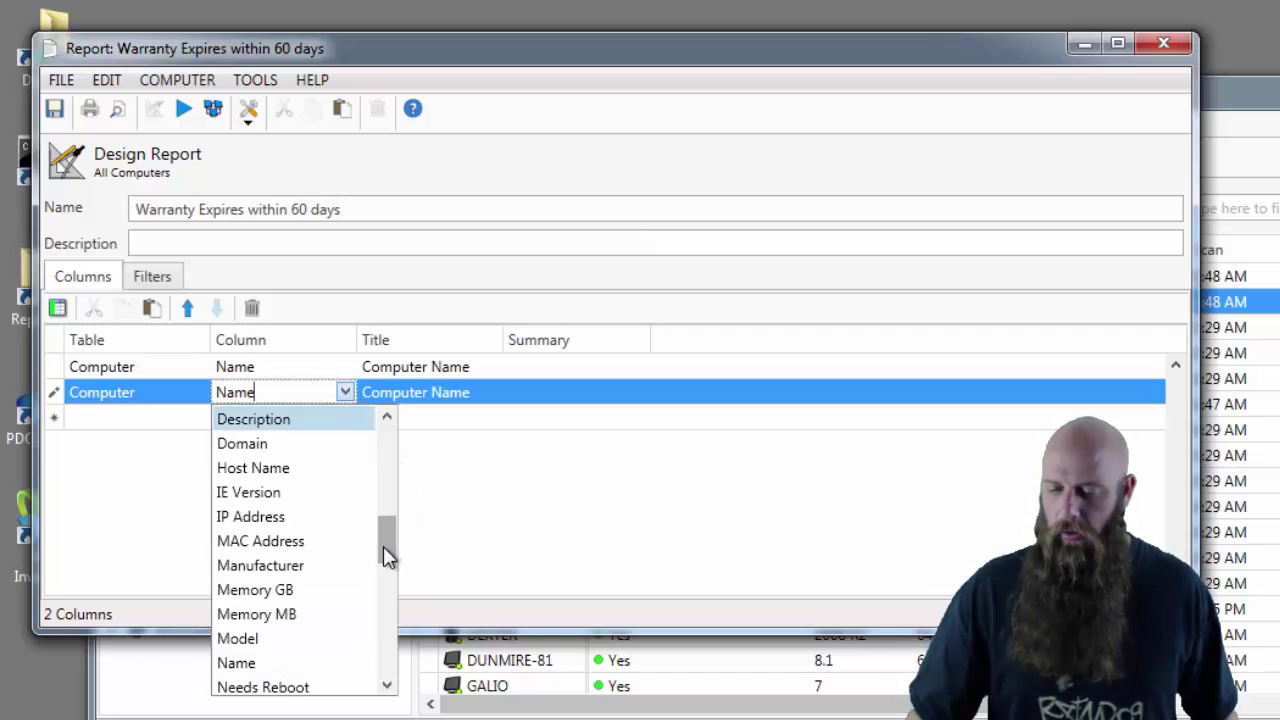
left_click_drag(389, 557, 383, 675)
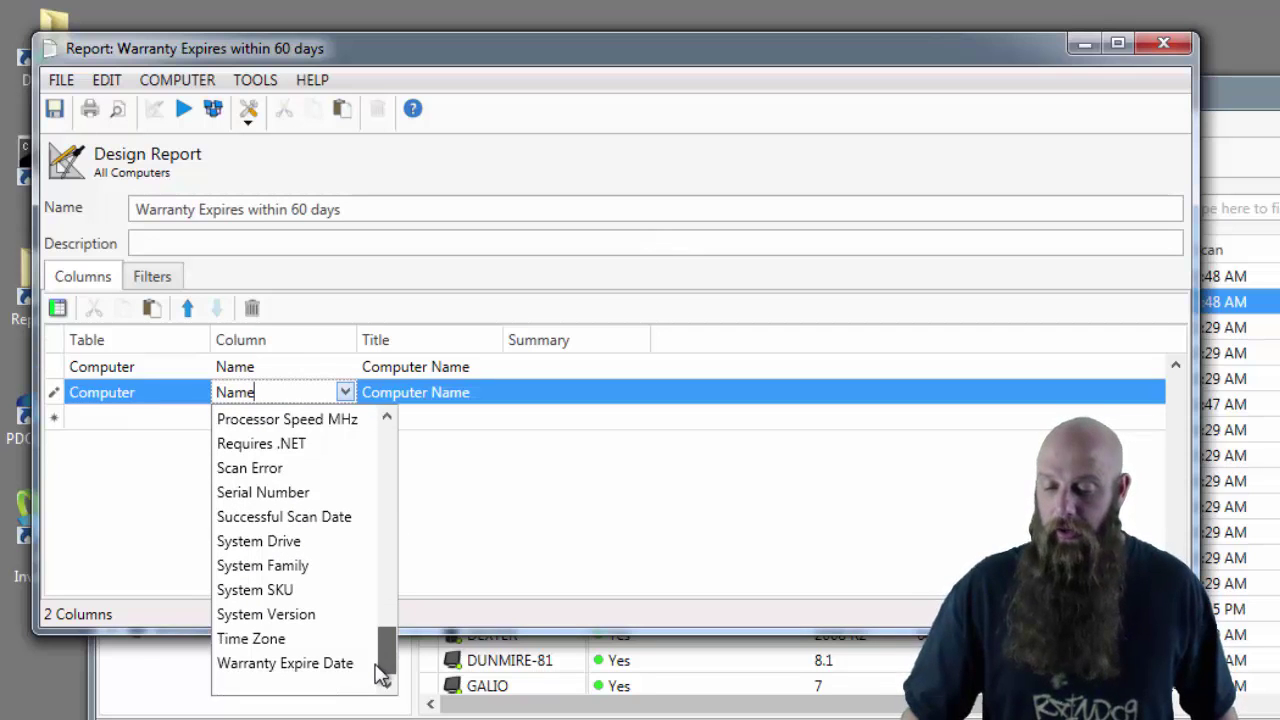
left_click(310, 664)
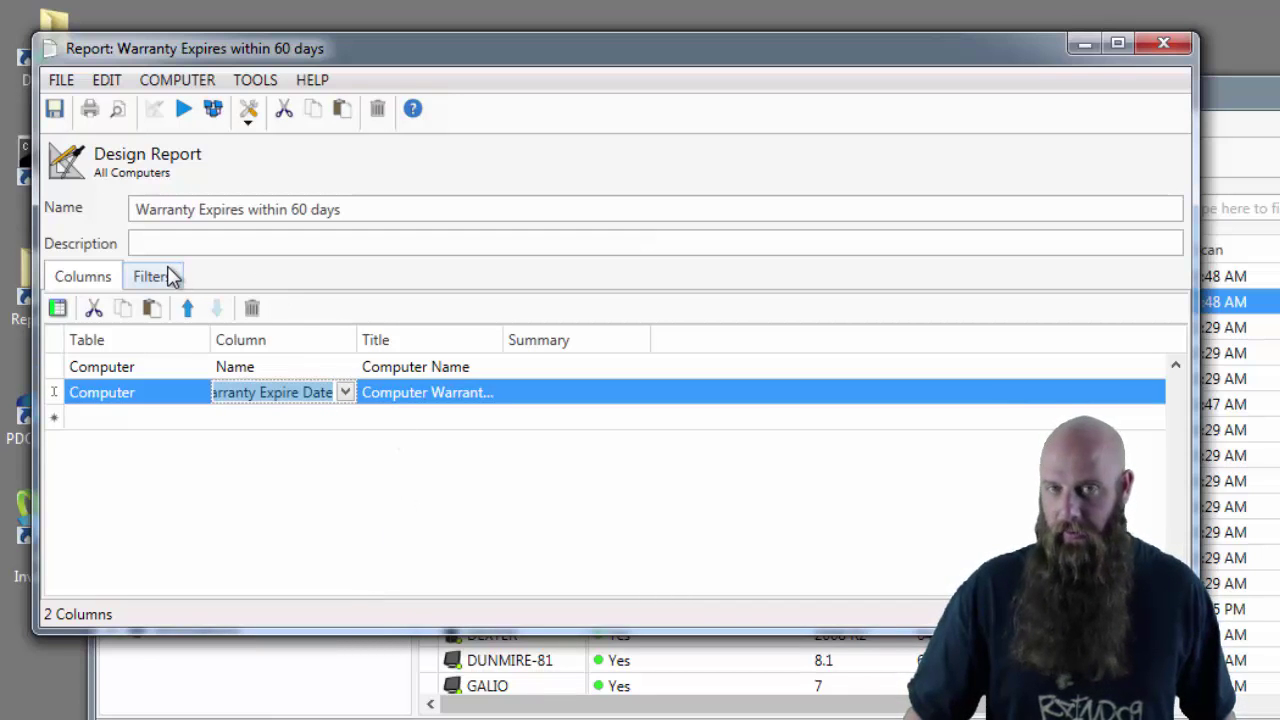
- Add a Computer filter to the report on Warranty Expire Date with the comparison Before
left_click(172, 277)
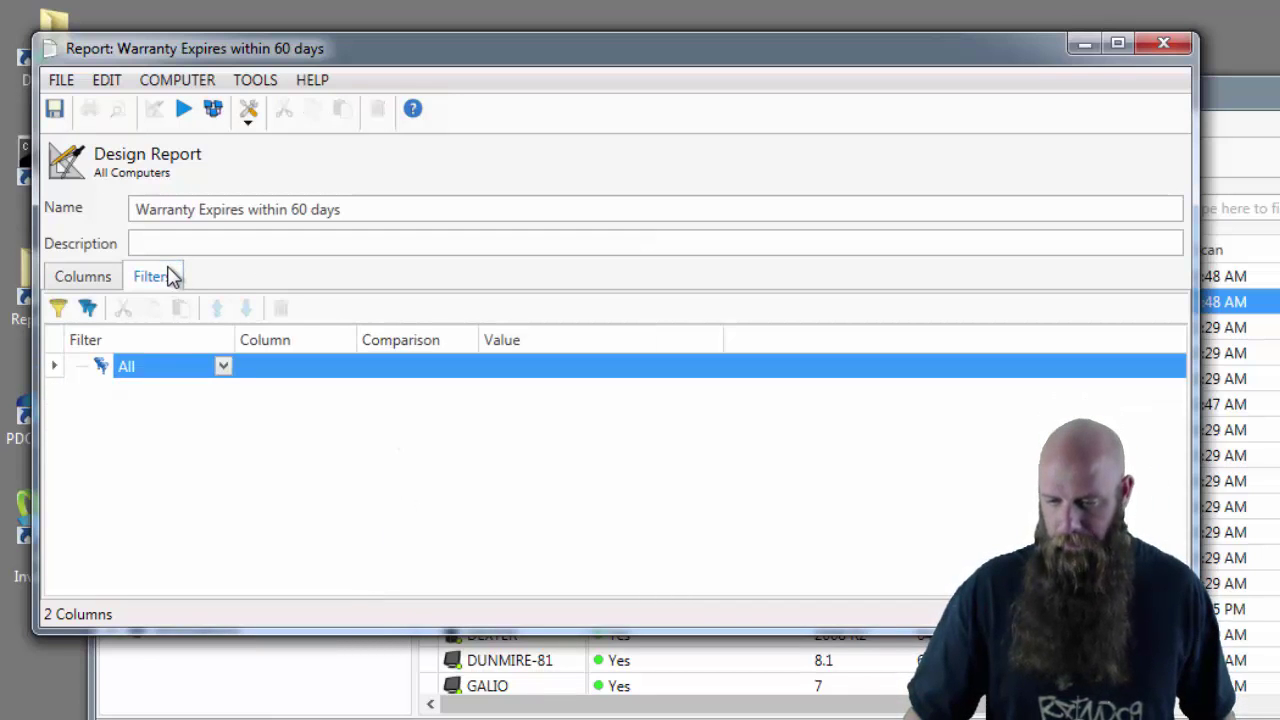
left_click(62, 307)
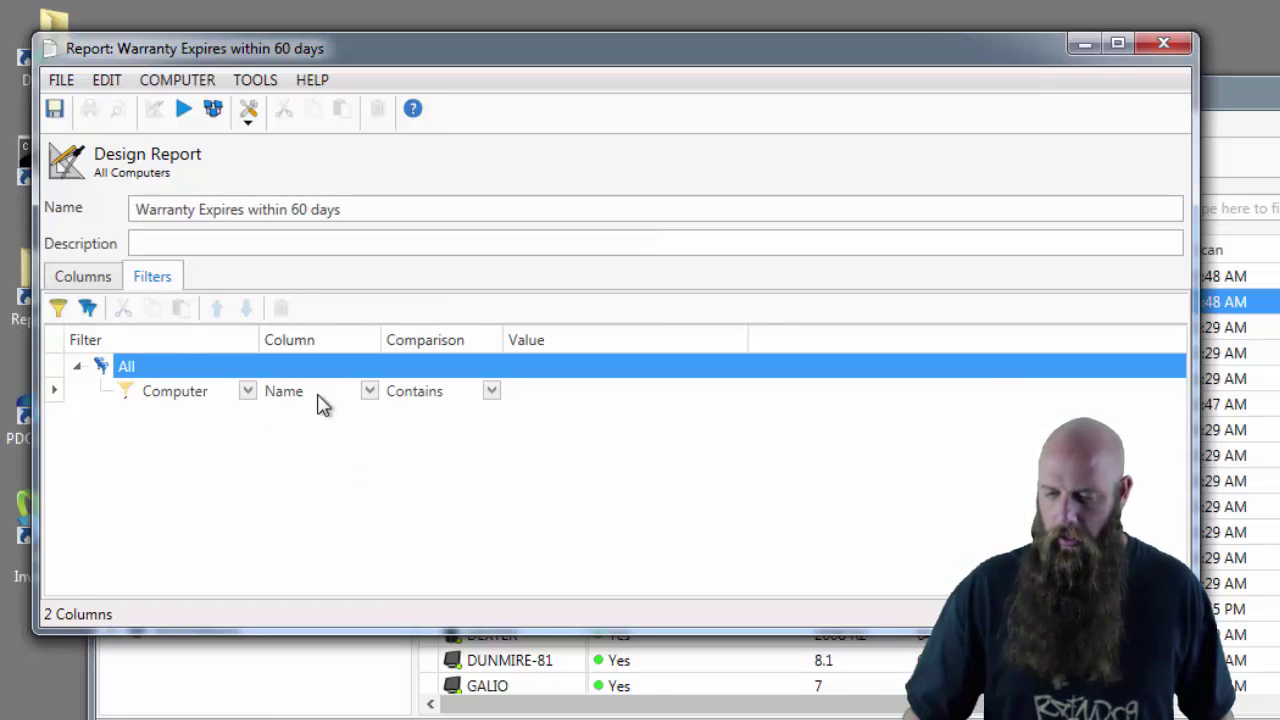
left_click(370, 391)
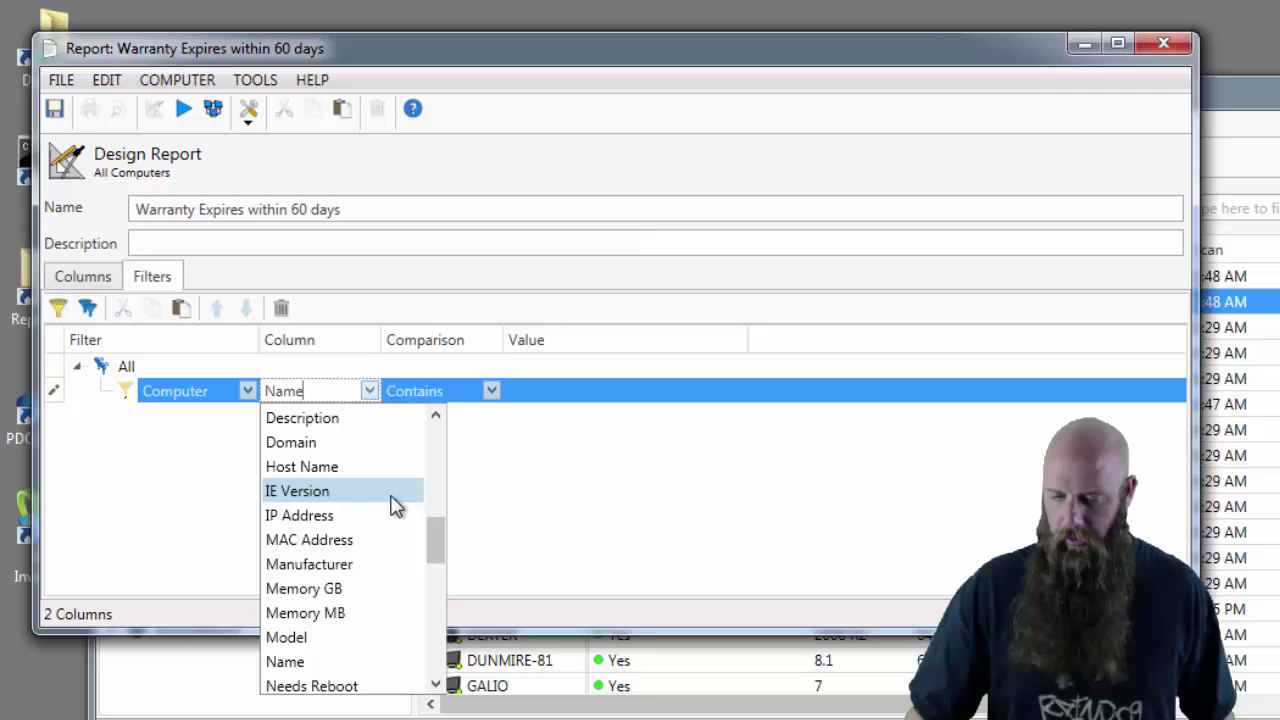
scroll(391, 503, "down", 5)
scroll(380, 560, "down", 3)
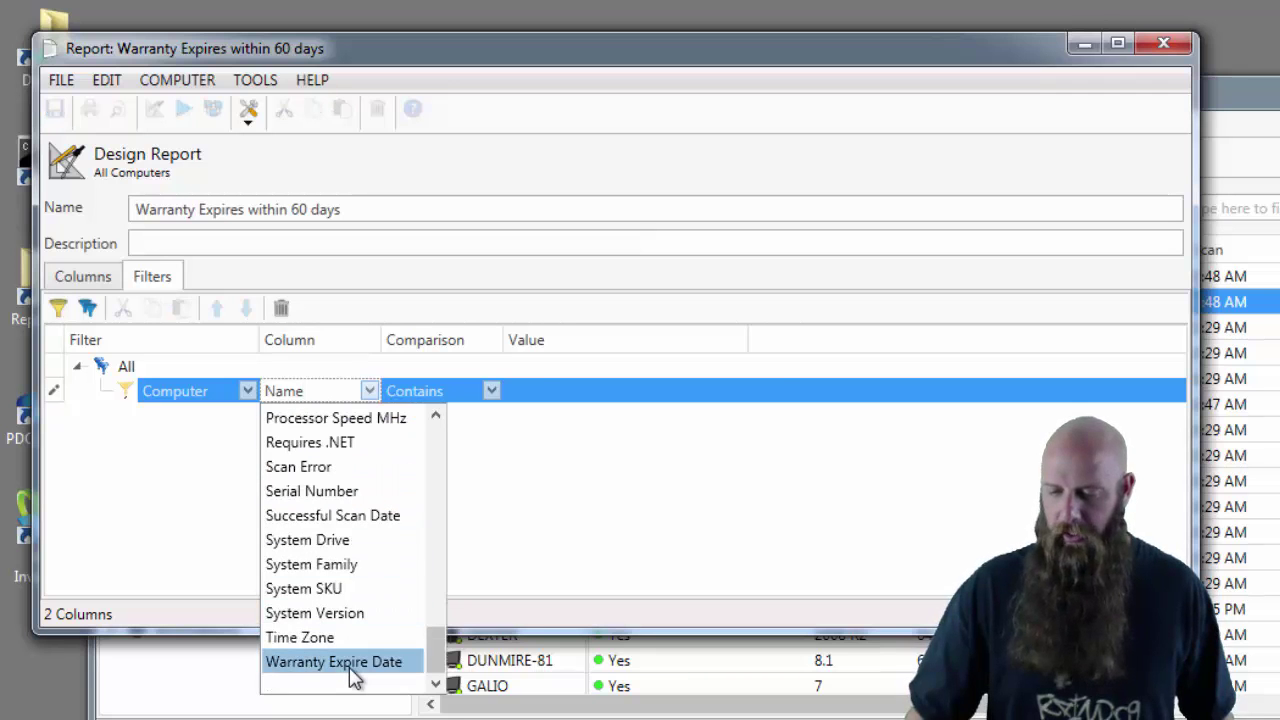
left_click(352, 664)
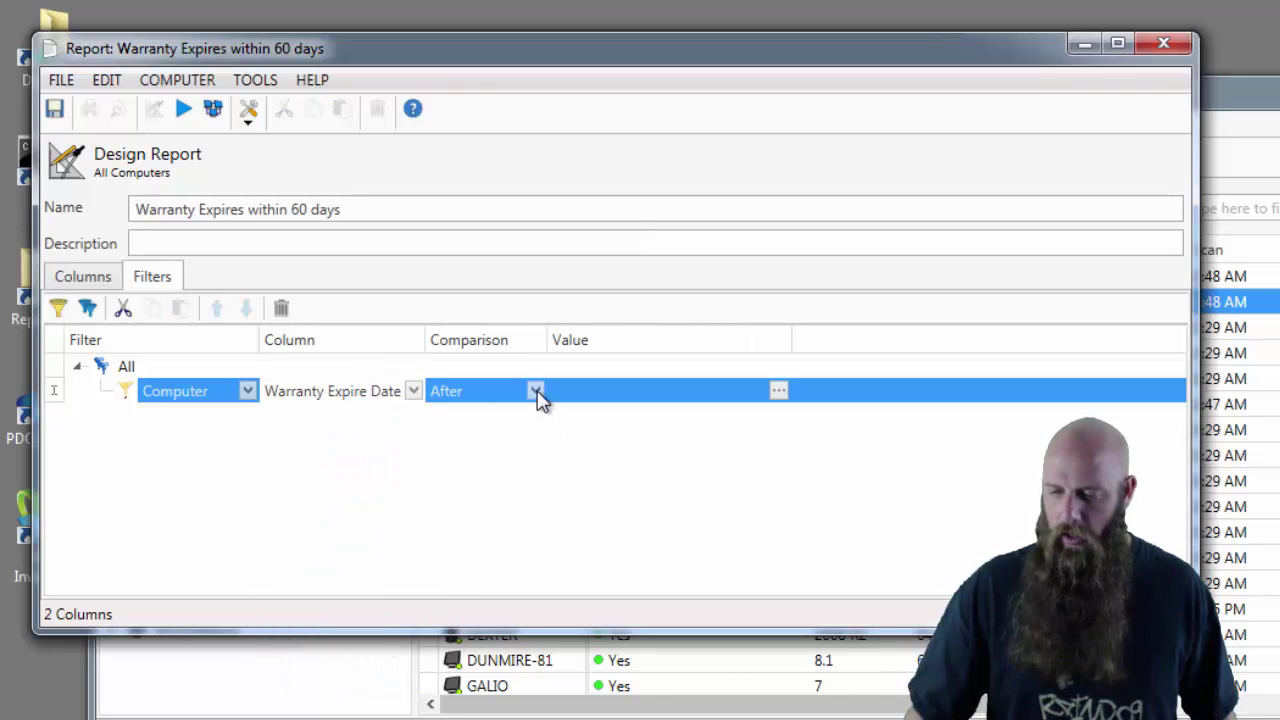
left_click(536, 391)
left_click(491, 443)
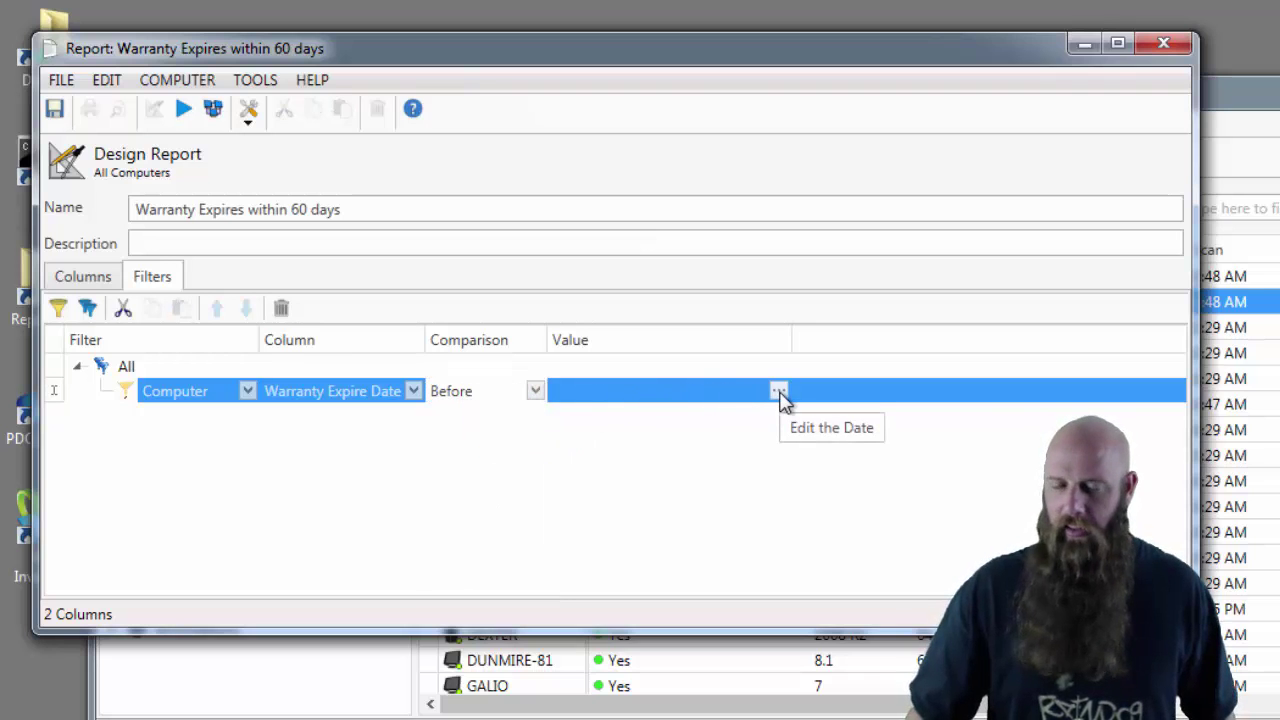
- Set the filter's value to a relative date of 60 Days From Now
left_click(779, 392)
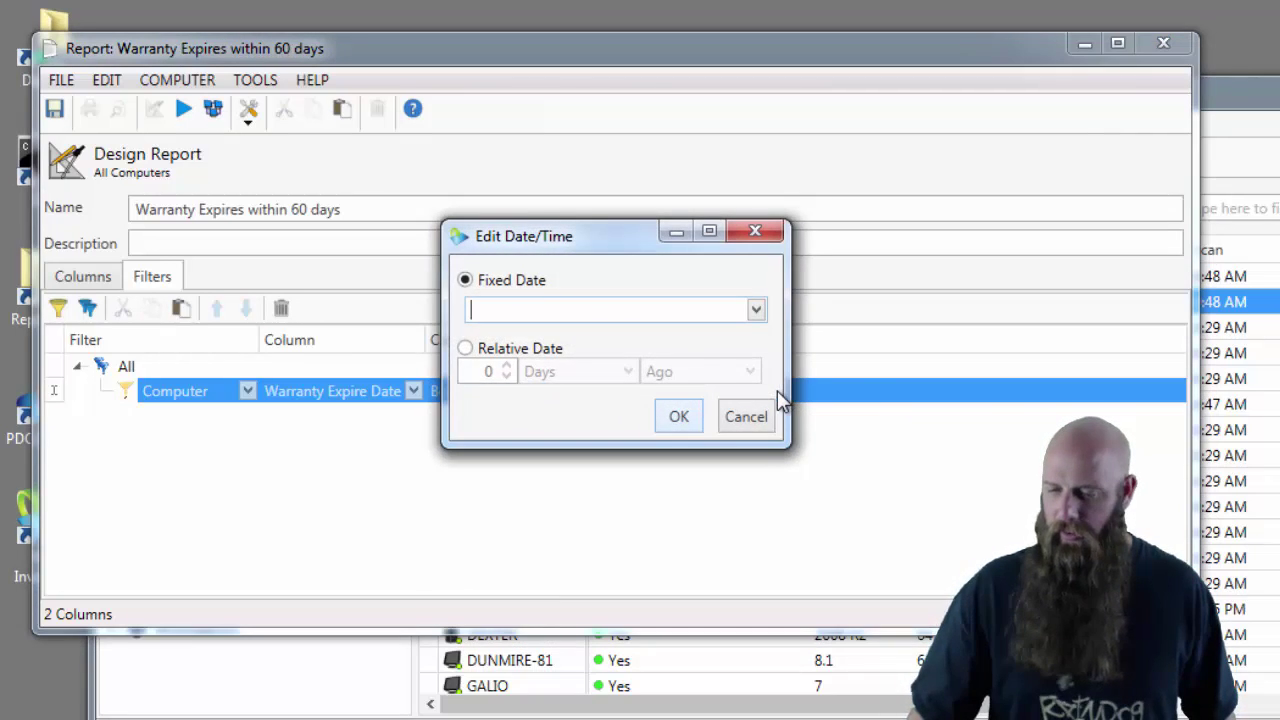
left_click(468, 348)
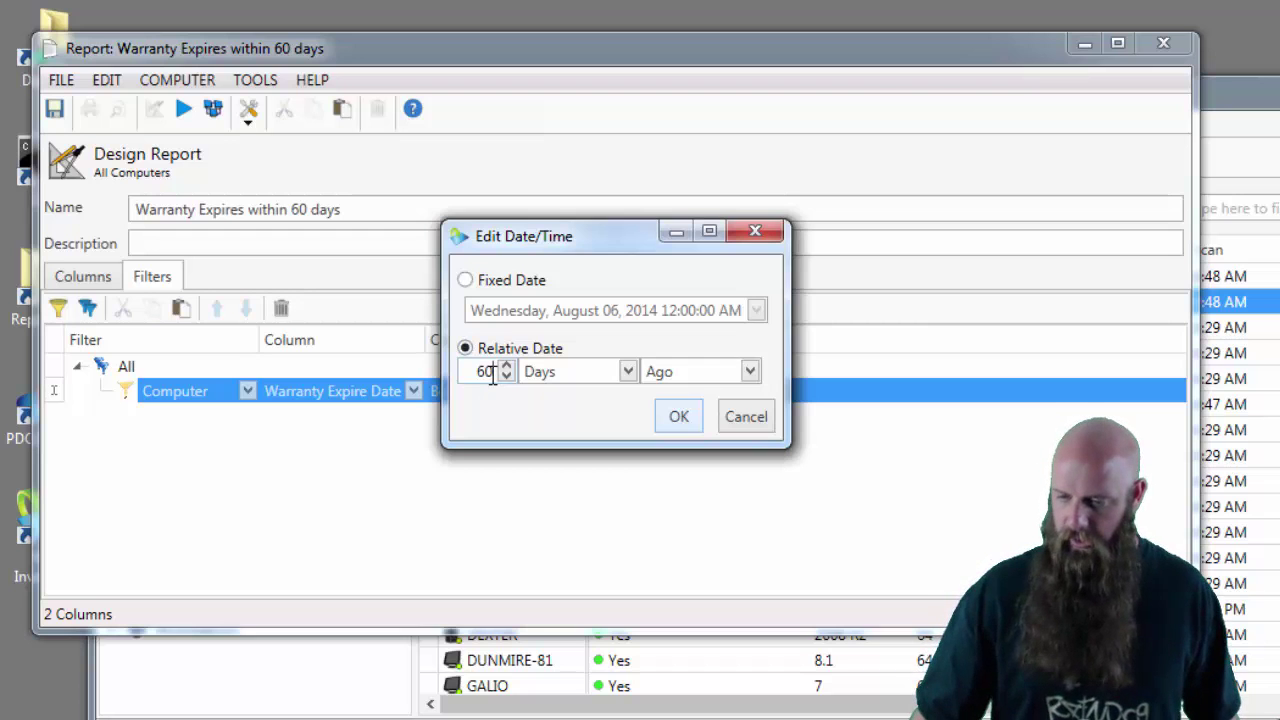
left_click(745, 374)
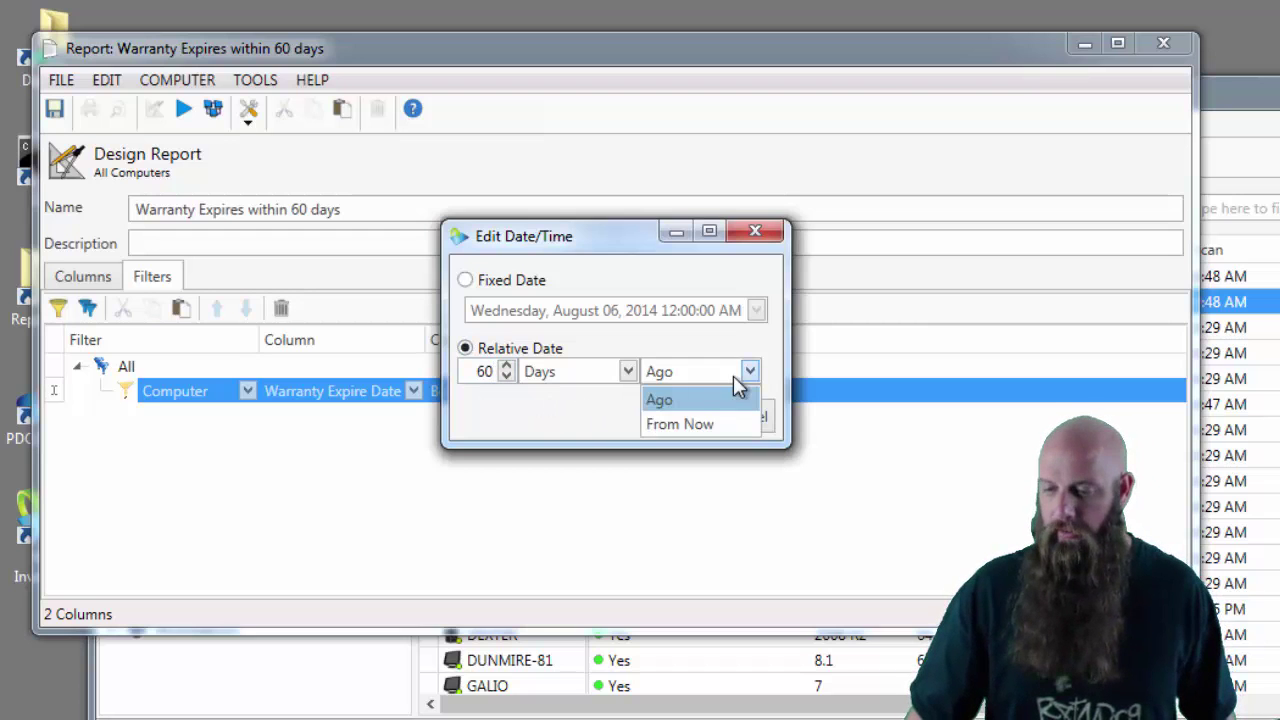
left_click(703, 426)
left_click(682, 427)
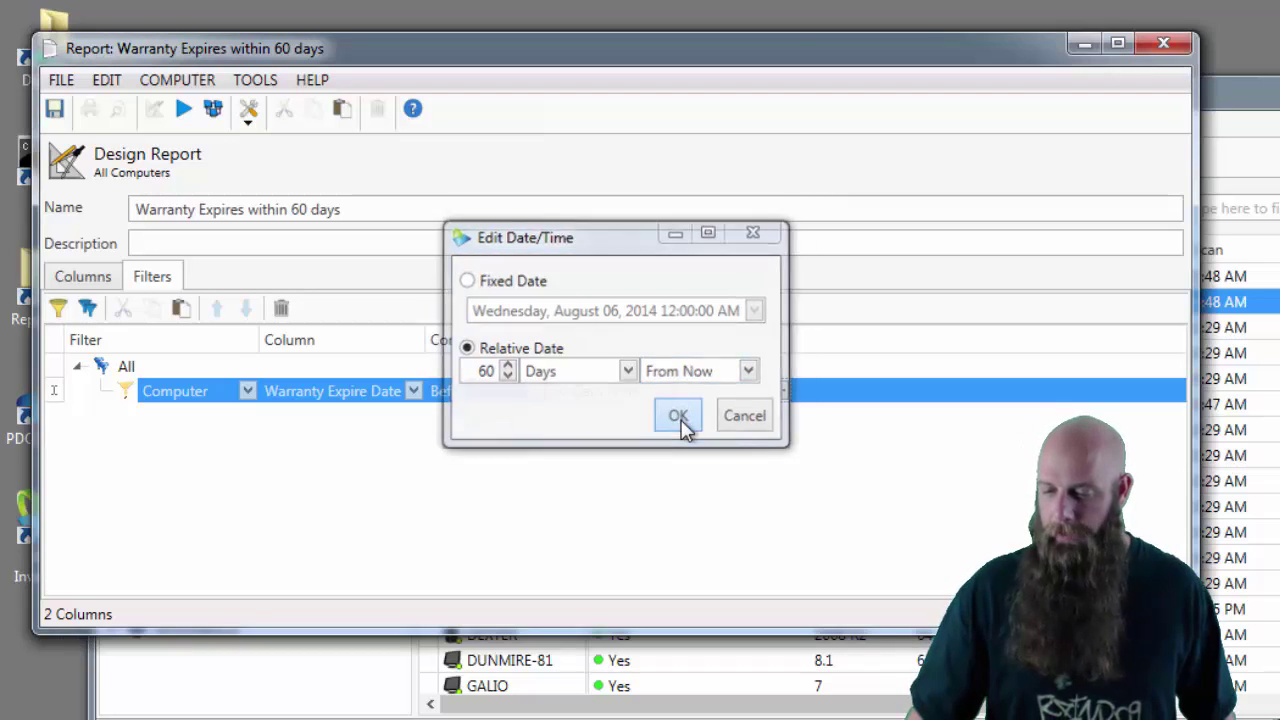
- Save the 60-day warranty report and run it, closing the report window when done
left_click(300, 210)
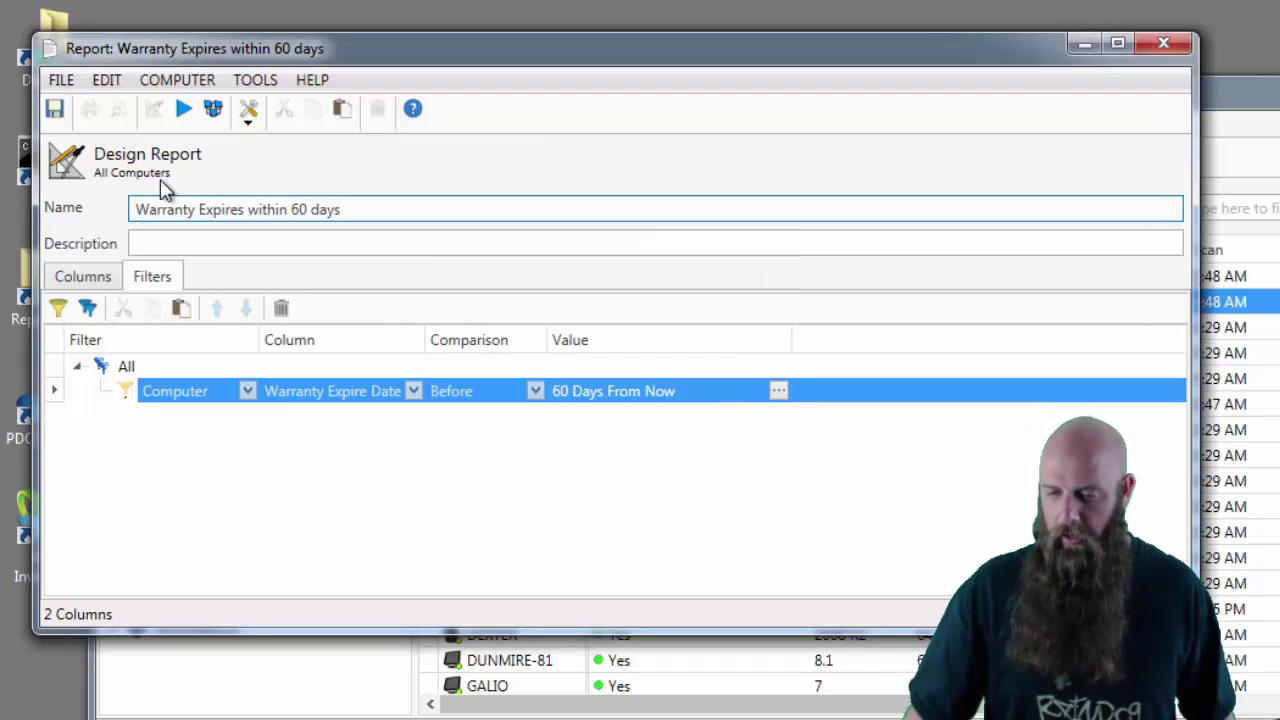
left_click(54, 108)
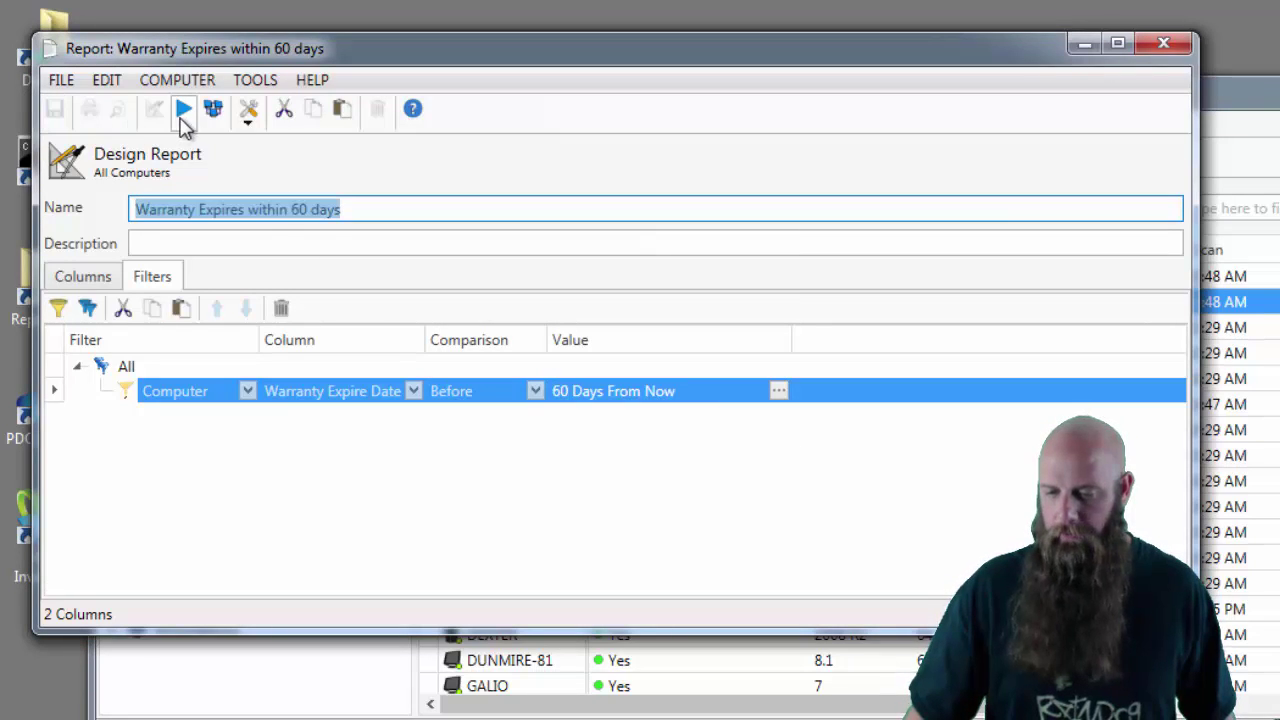
left_click(184, 112)
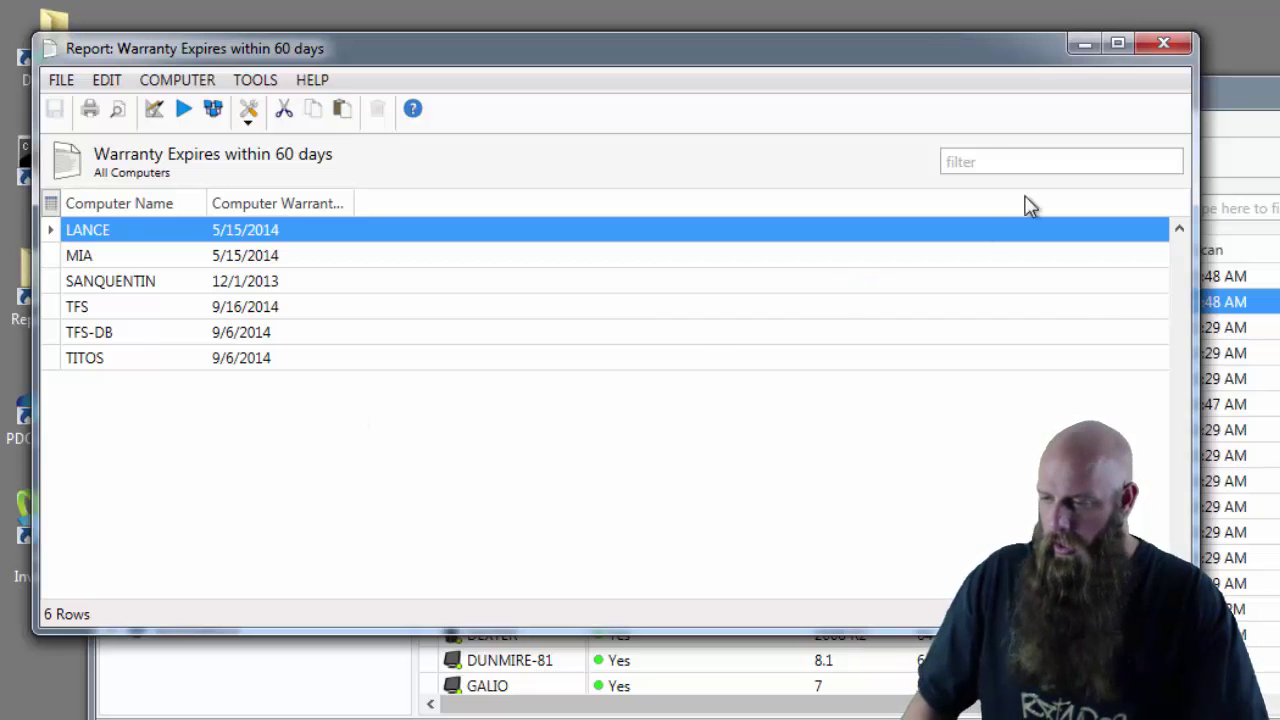
left_click(1163, 44)
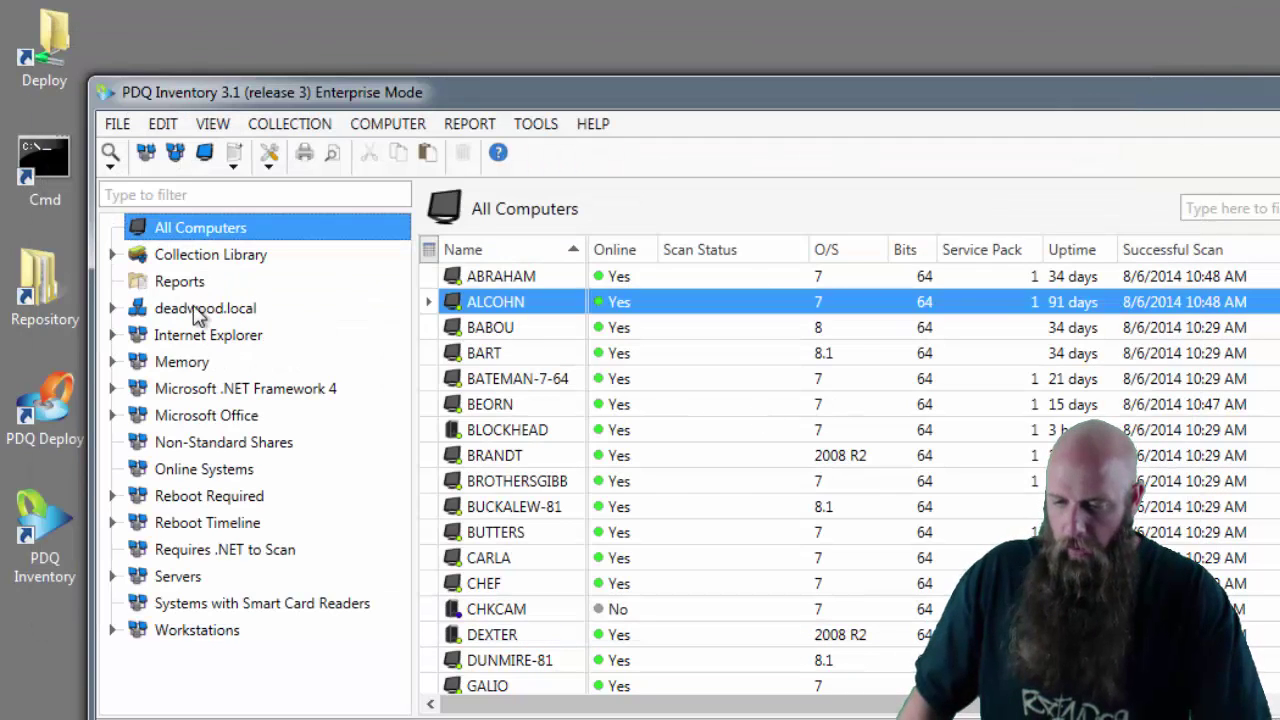
- Duplicate the "Warranty Expires within 60 days" report in the Reports collection
left_click(174, 287)
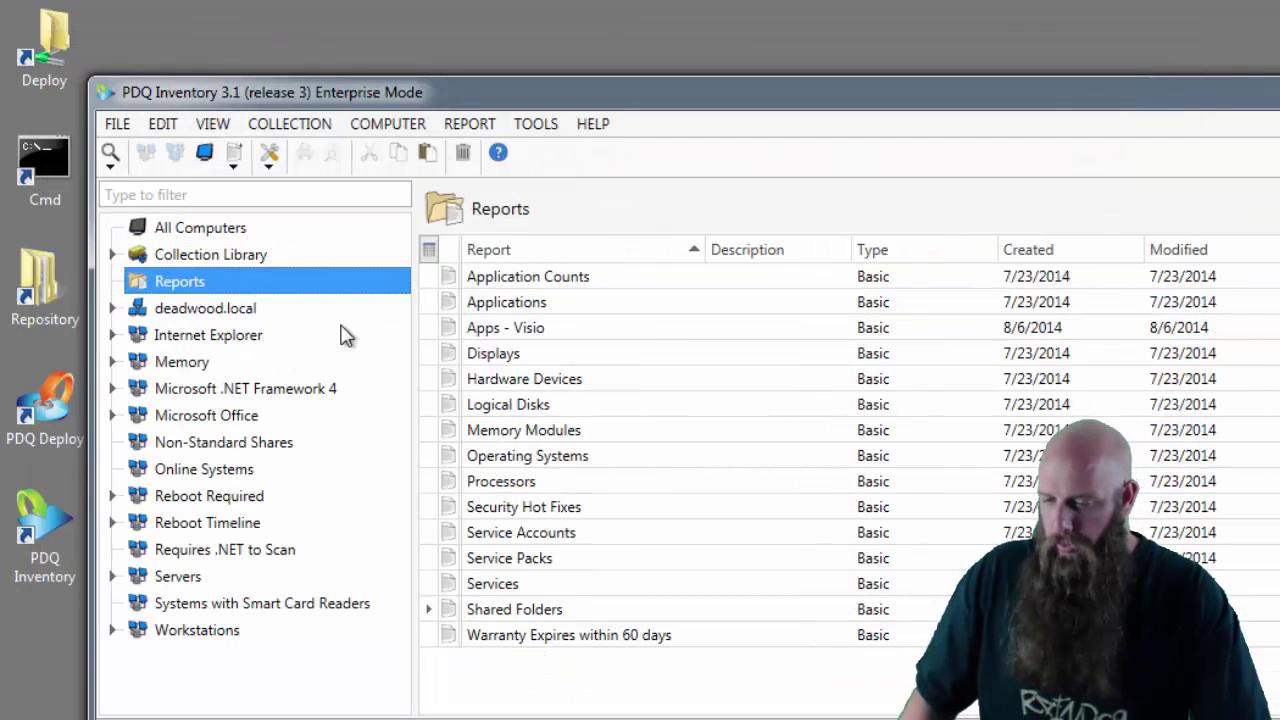
right_click(553, 638)
left_click(632, 365)
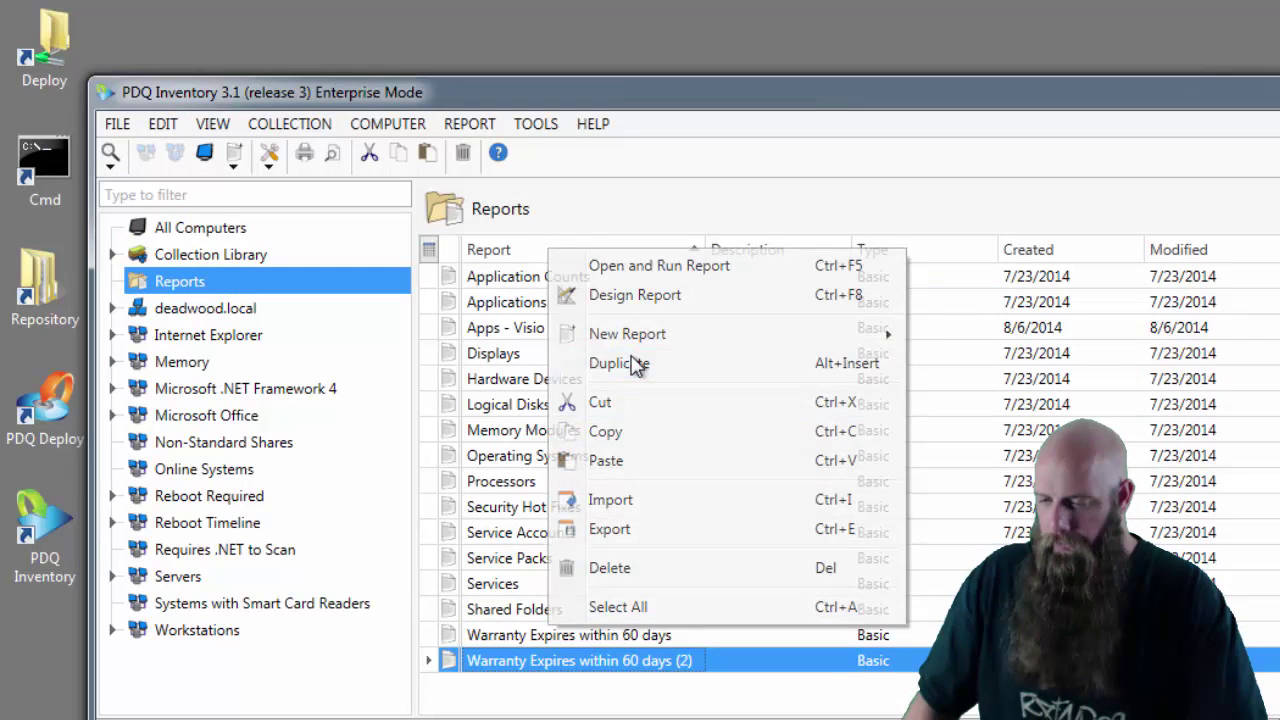
- Open the duplicated warranty report's design and rename it "Warranty Expires within 365 days"
double_click(634, 662)
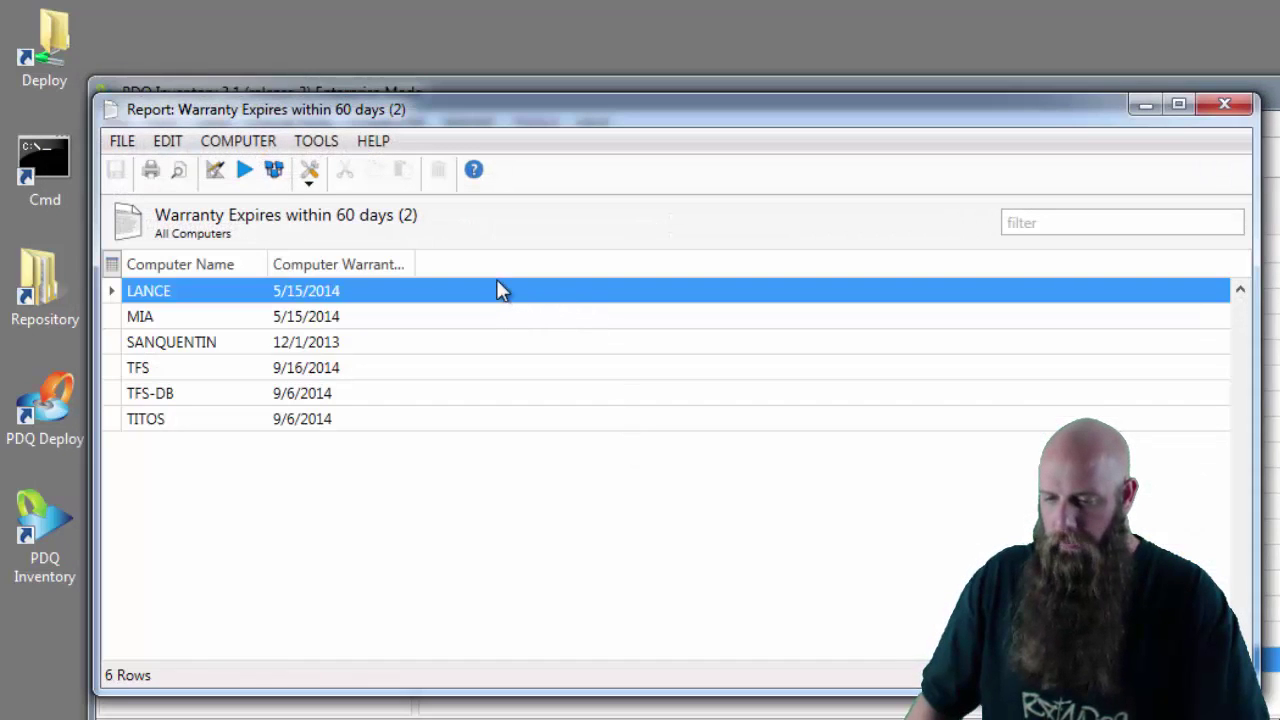
left_click(215, 170)
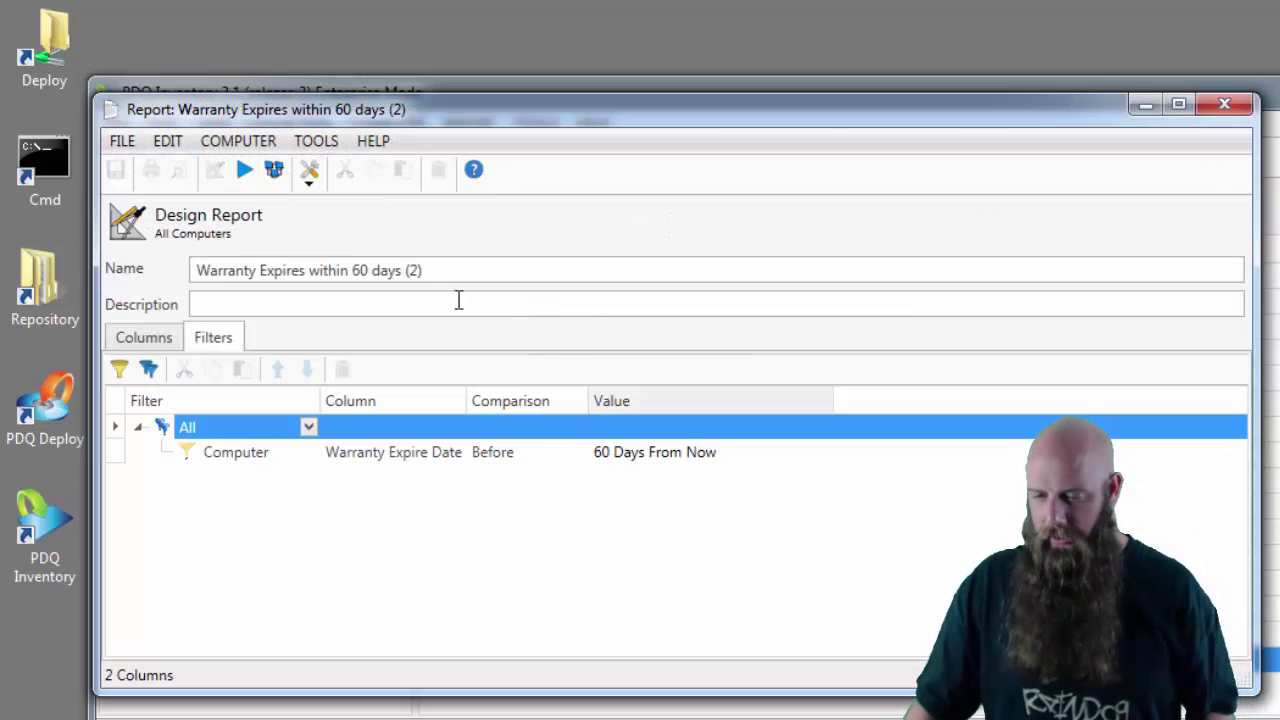
left_click(430, 271)
key("BackSpace")
key("BackSpace")
key("BackSpace")
key("BackSpace")
key("BackSpace")
key("BackSpace")
key("BackSpace")
key("BackSpace")
key("BackSpace")
key("BackSpace")
key("BackSpace")
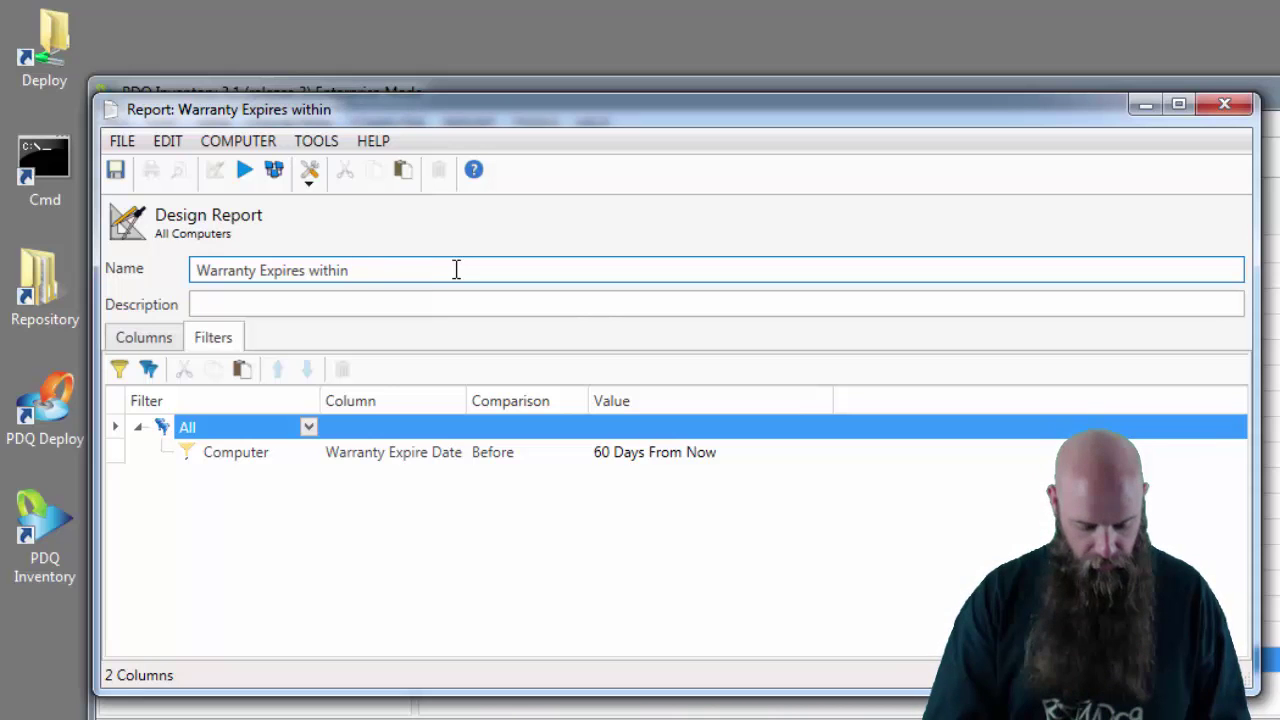
type("365")
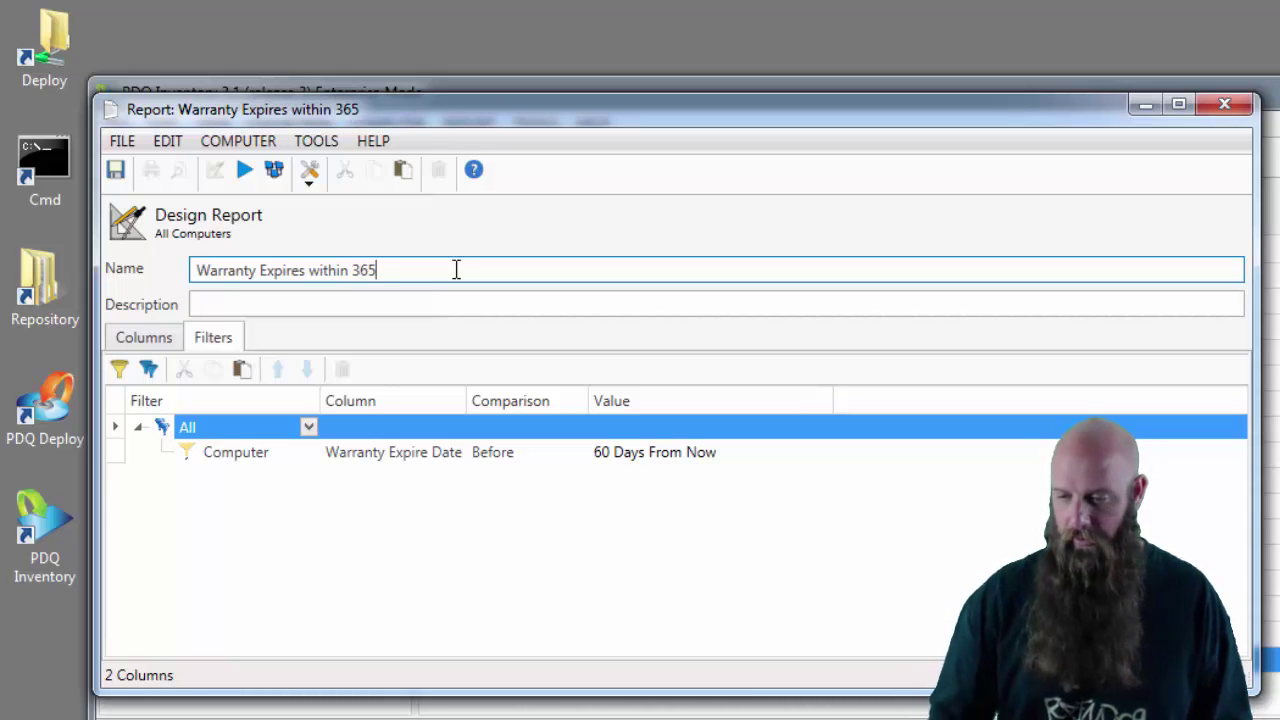
type(" days")
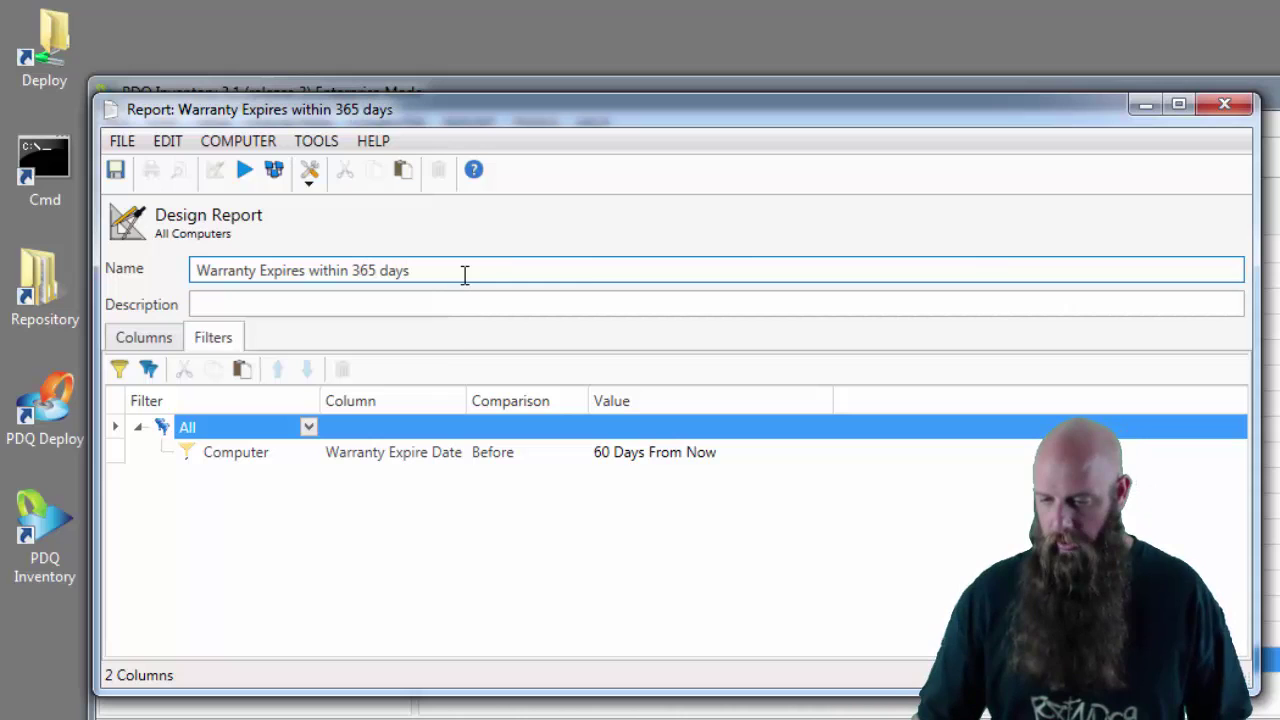
- Set the Warranty Expire Date filter's value to 365 Days From Now
left_click(607, 452)
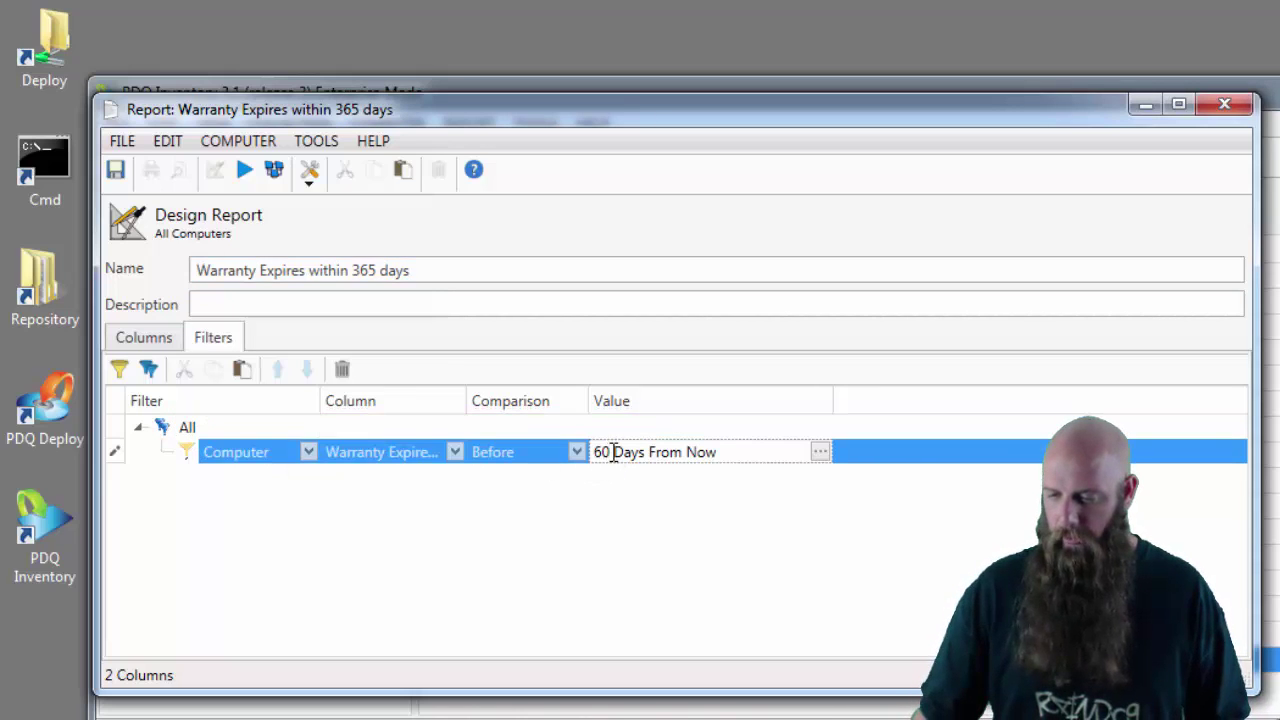
left_click_drag(613, 452, 591, 452)
type("365")
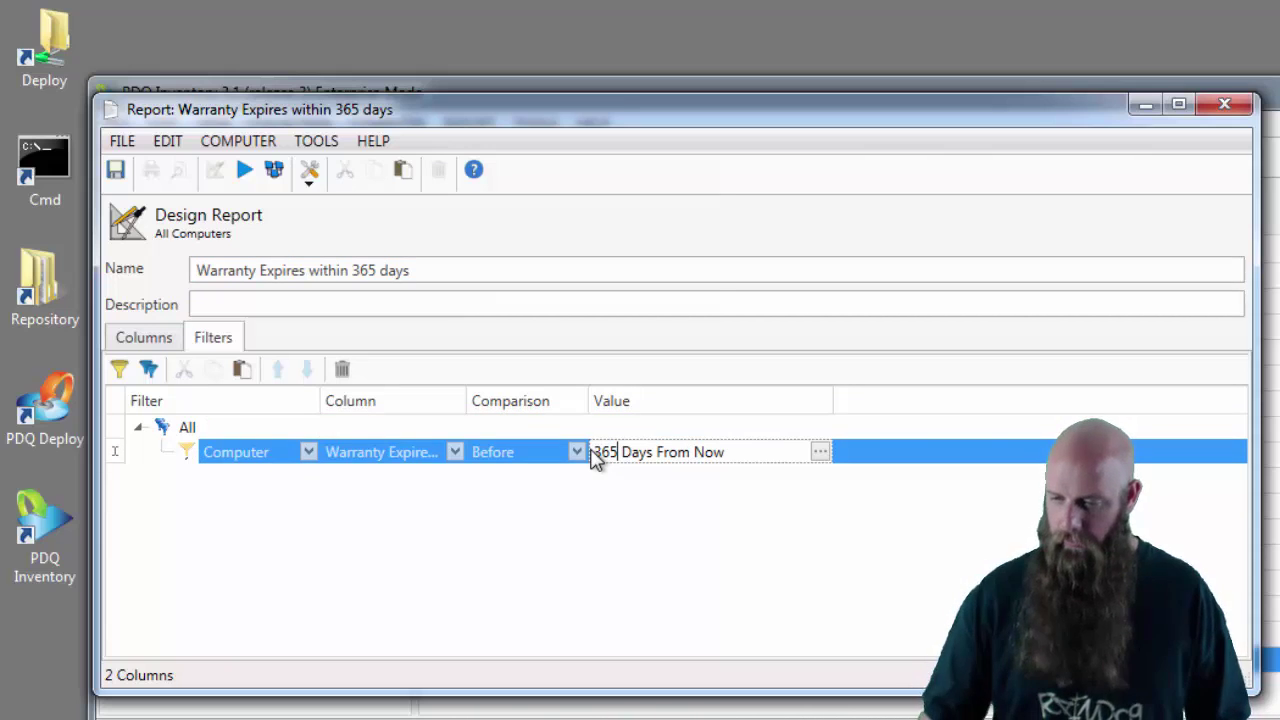
- Save the 365-day warranty report and run it, closing the report window when done
left_click(118, 172)
left_click(274, 272)
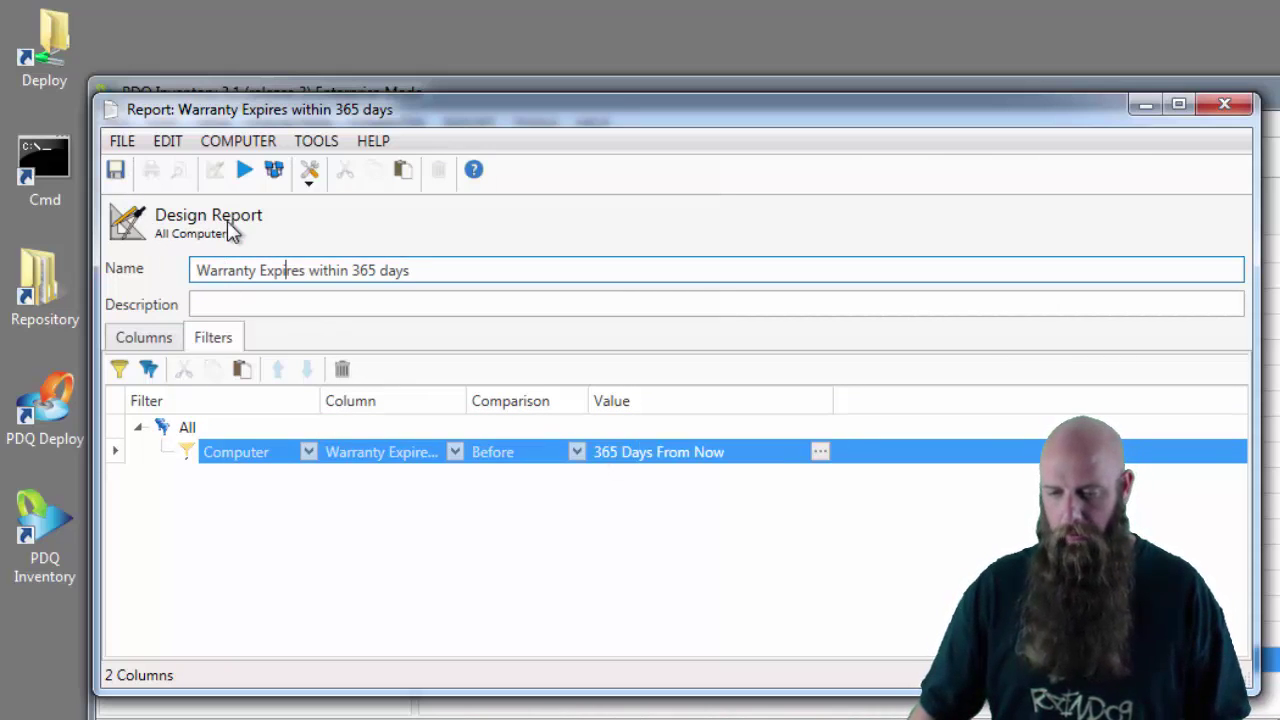
left_click(118, 172)
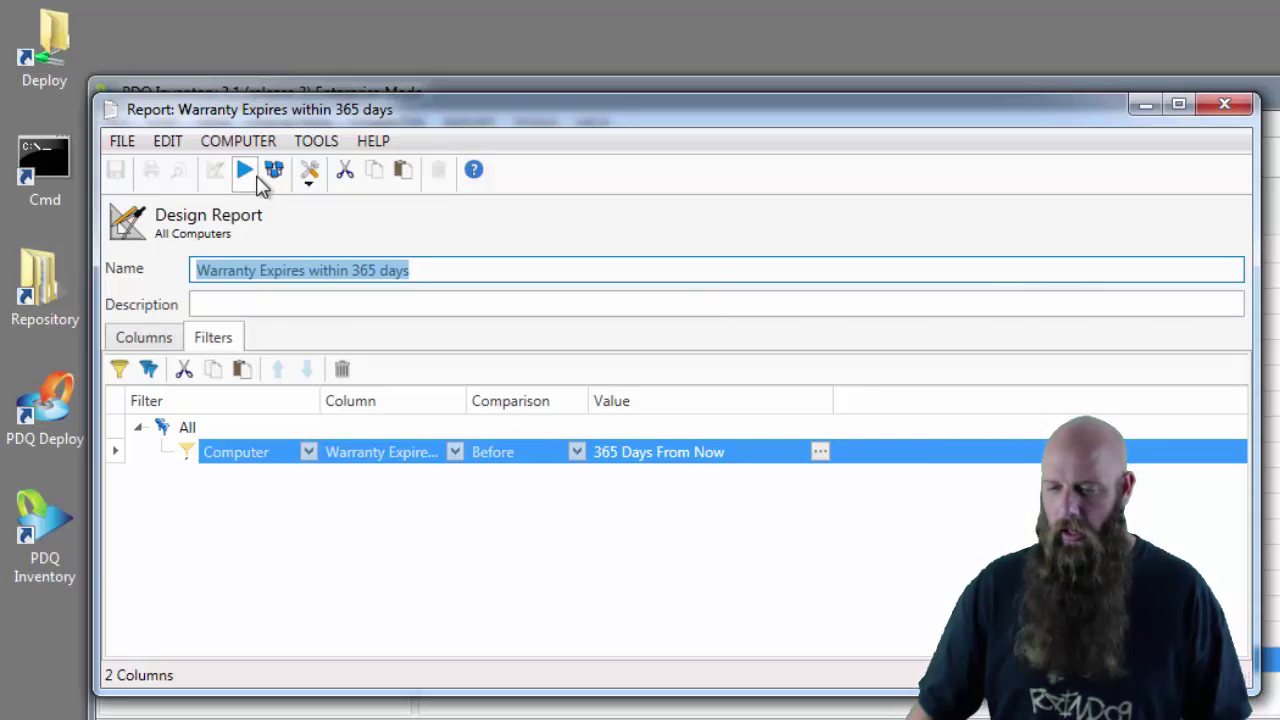
left_click(247, 174)
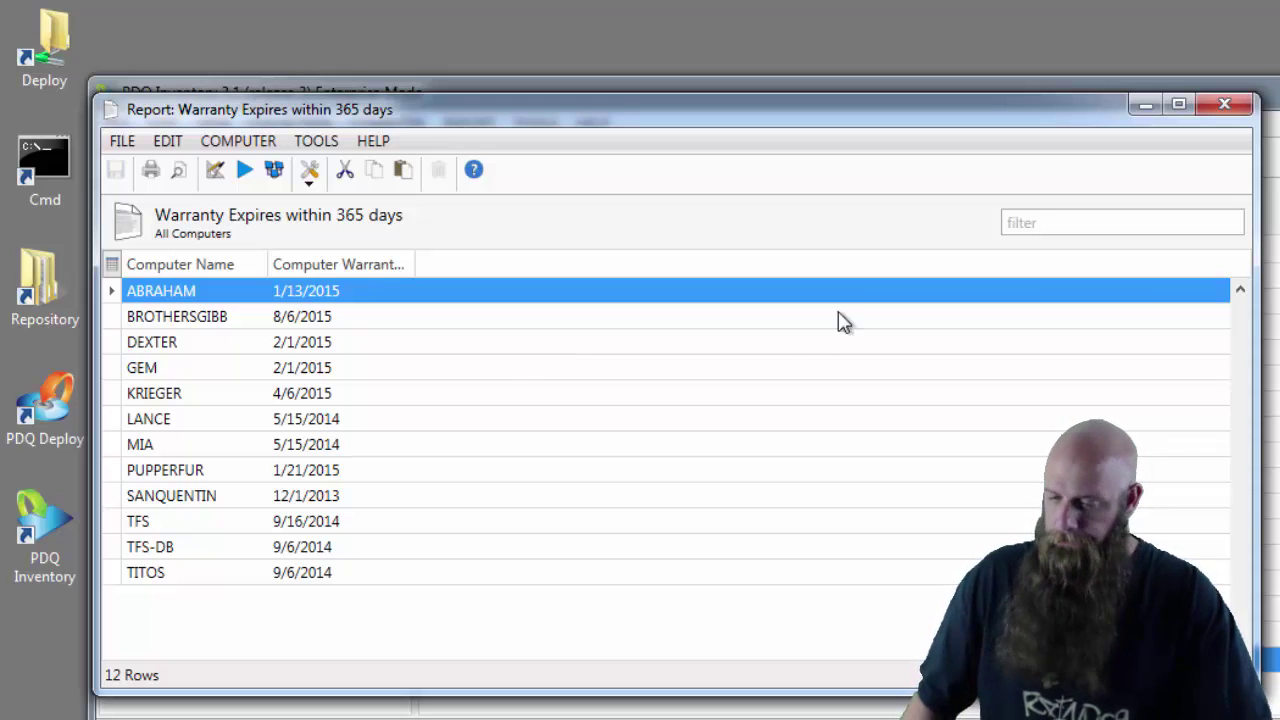
left_click(1228, 103)
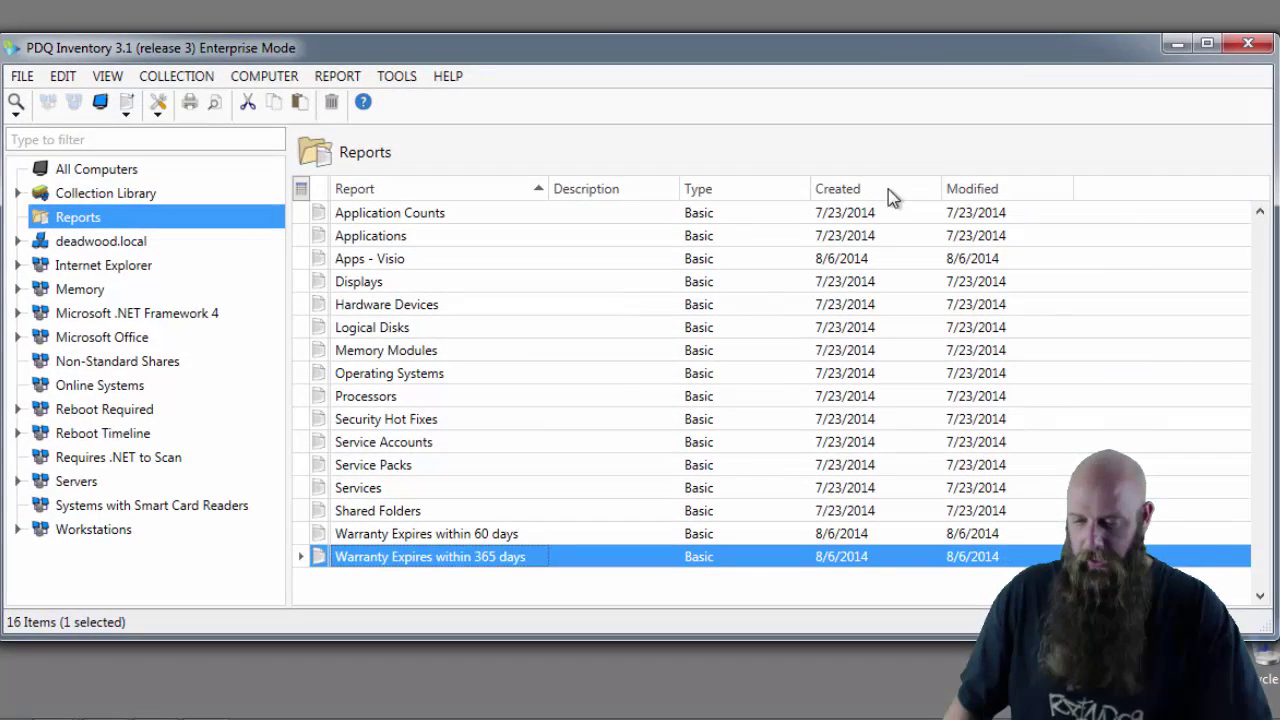
- Open the SLIMS computer from the Servers collection and go to its custom items
left_click(85, 481)
double_click(389, 352)
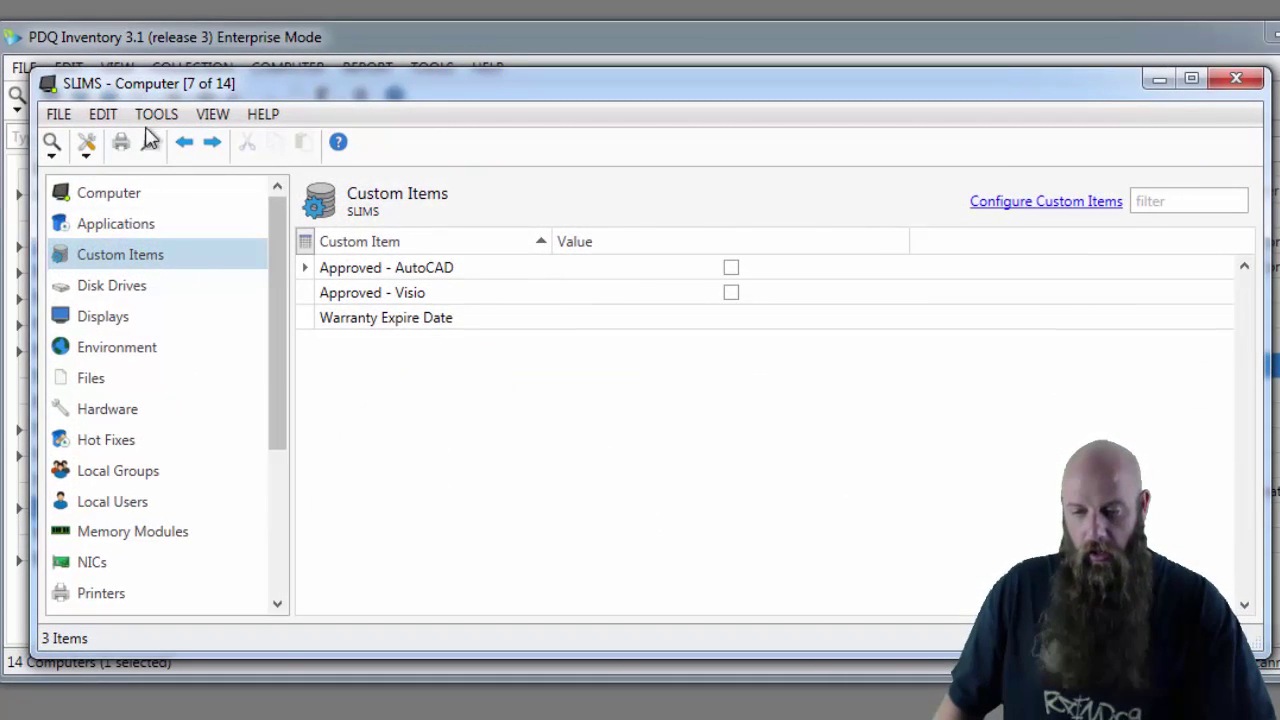
left_click(98, 202)
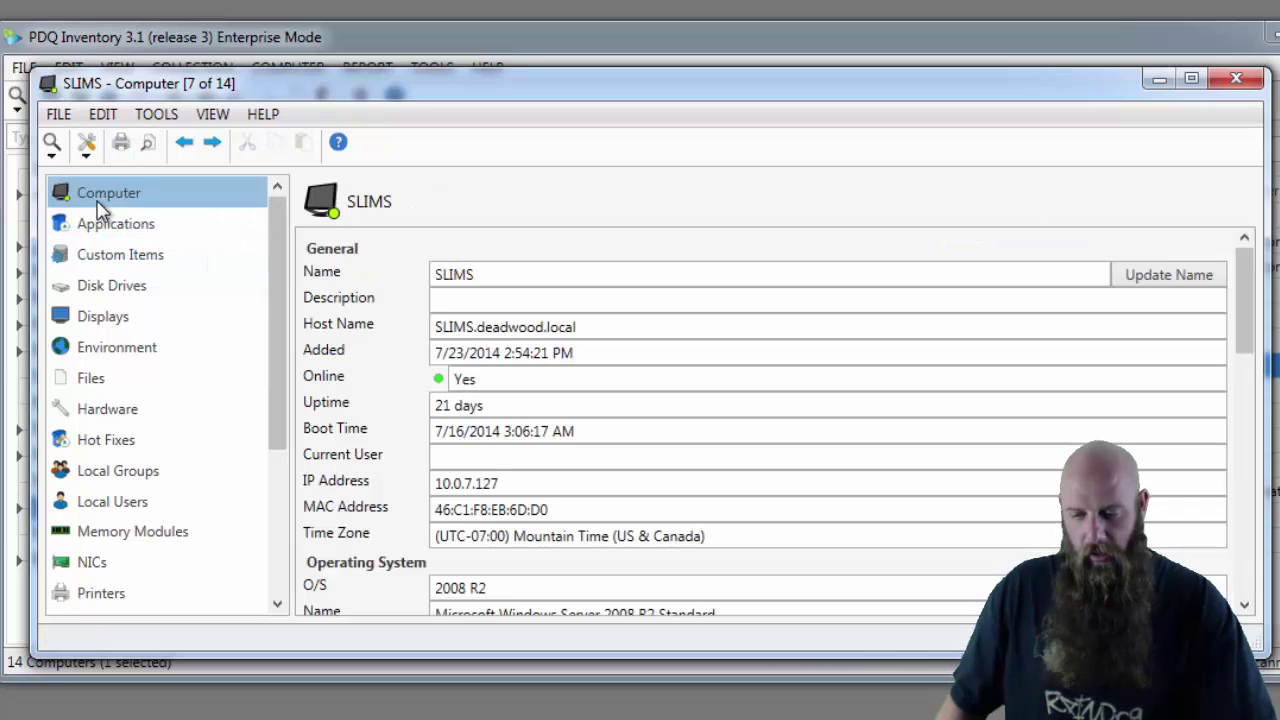
left_click(100, 224)
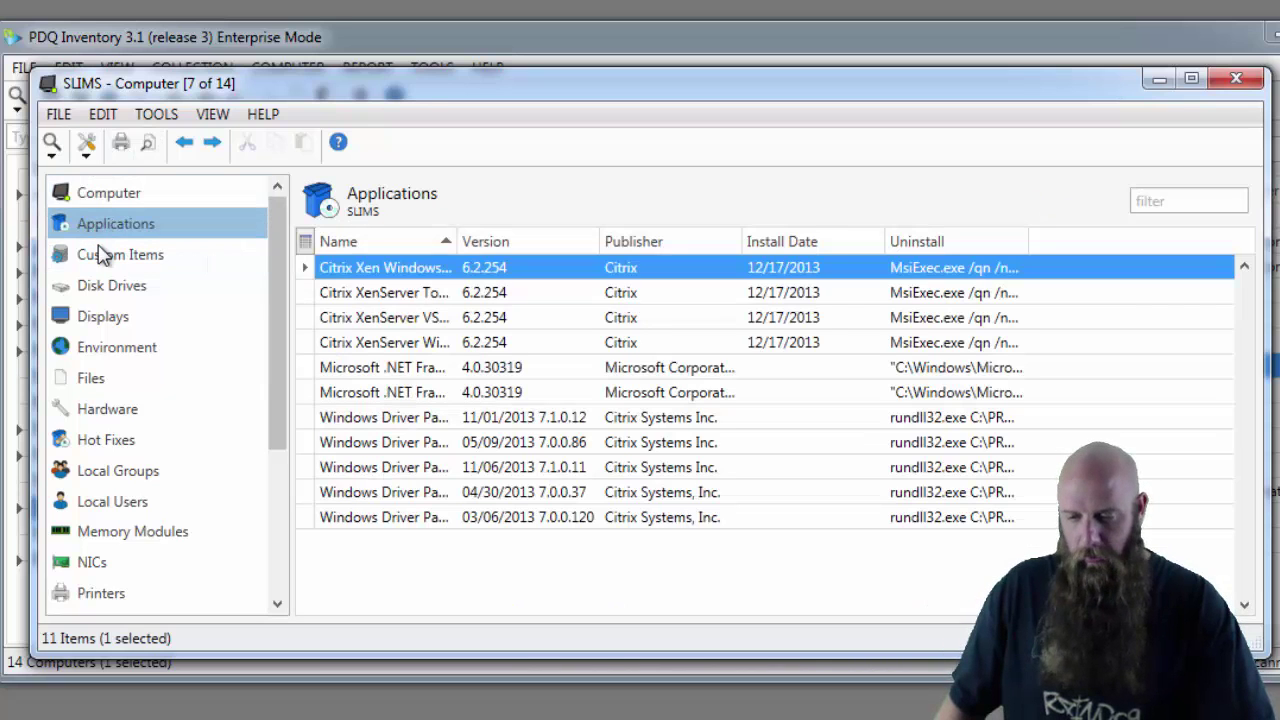
left_click(102, 257)
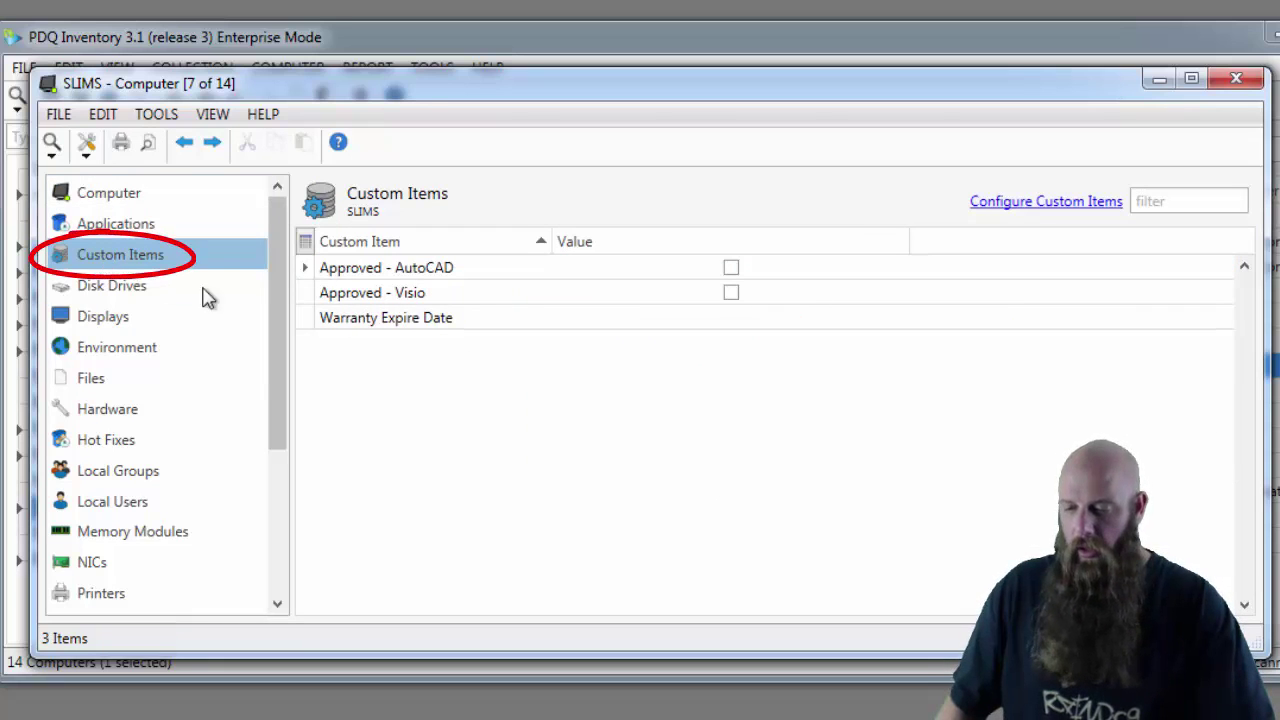
- Set the Warranty Expire Date custom item of SLIMS to 1/7/2015 and close the computer's window
left_click(706, 320)
left_click(706, 322)
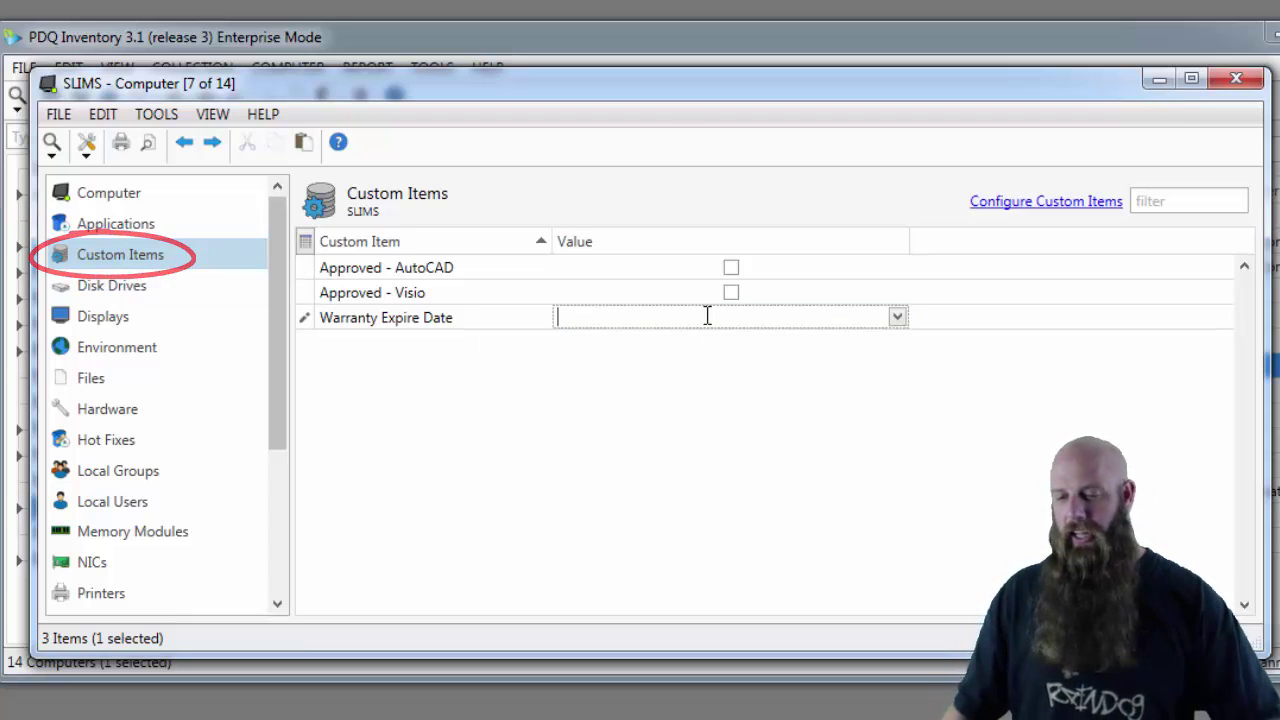
left_click(897, 317)
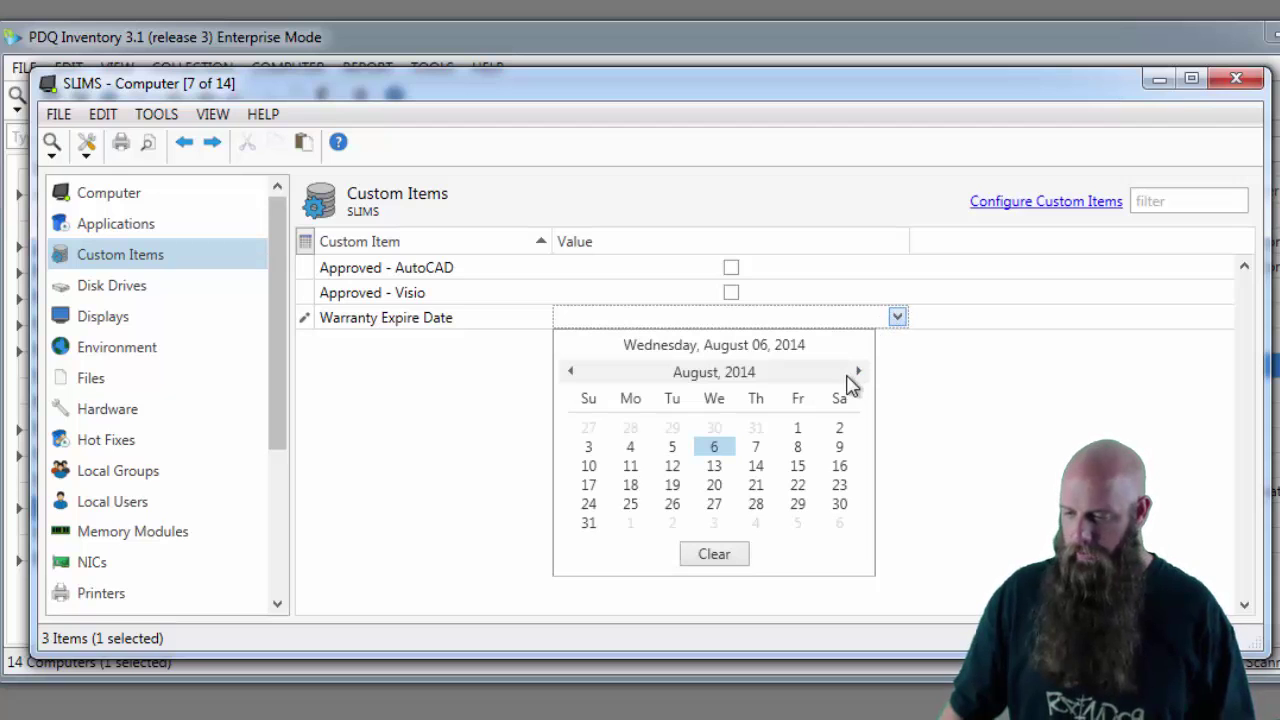
left_click(857, 373)
left_click(857, 373)
left_click(857, 373)
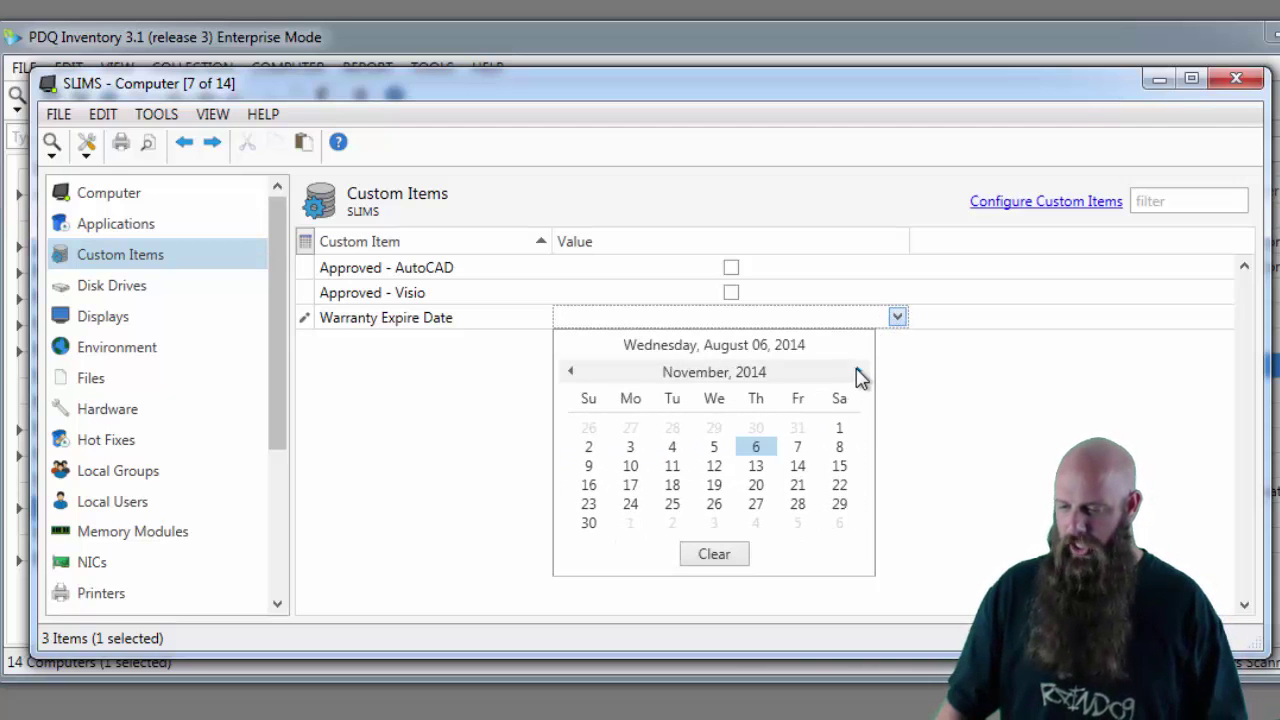
left_click(857, 373)
left_click(857, 373)
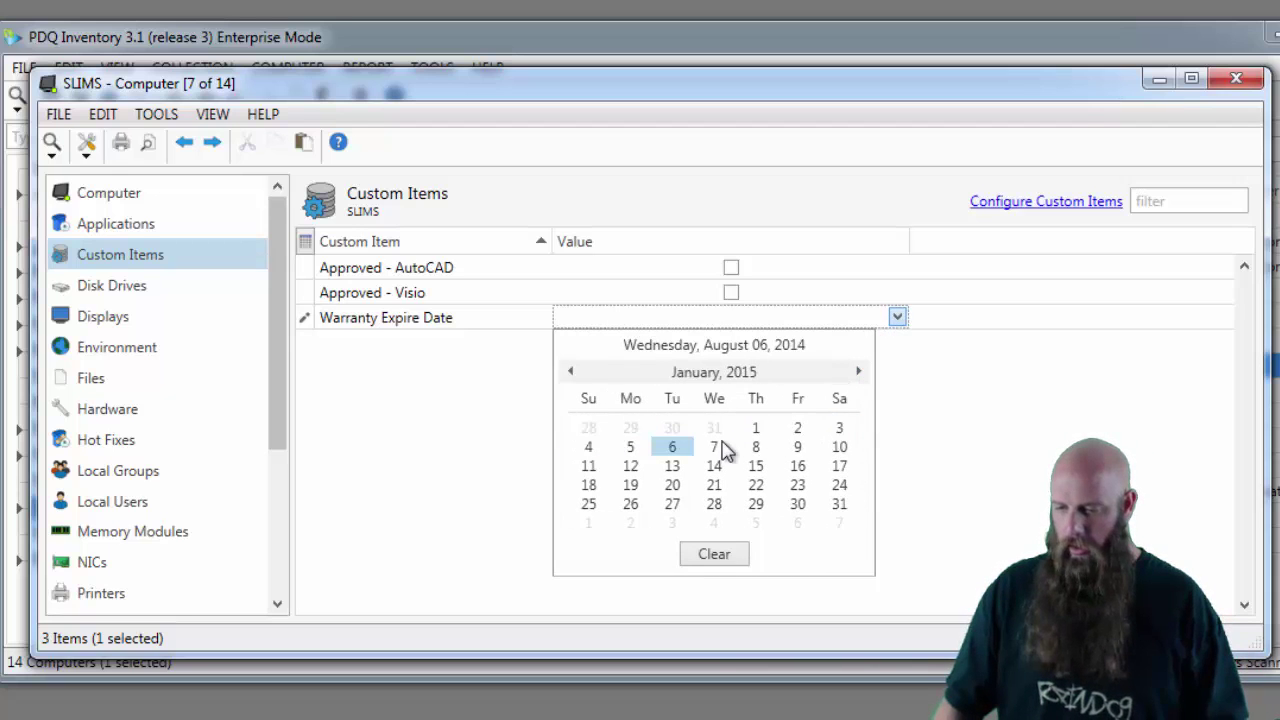
left_click(720, 451)
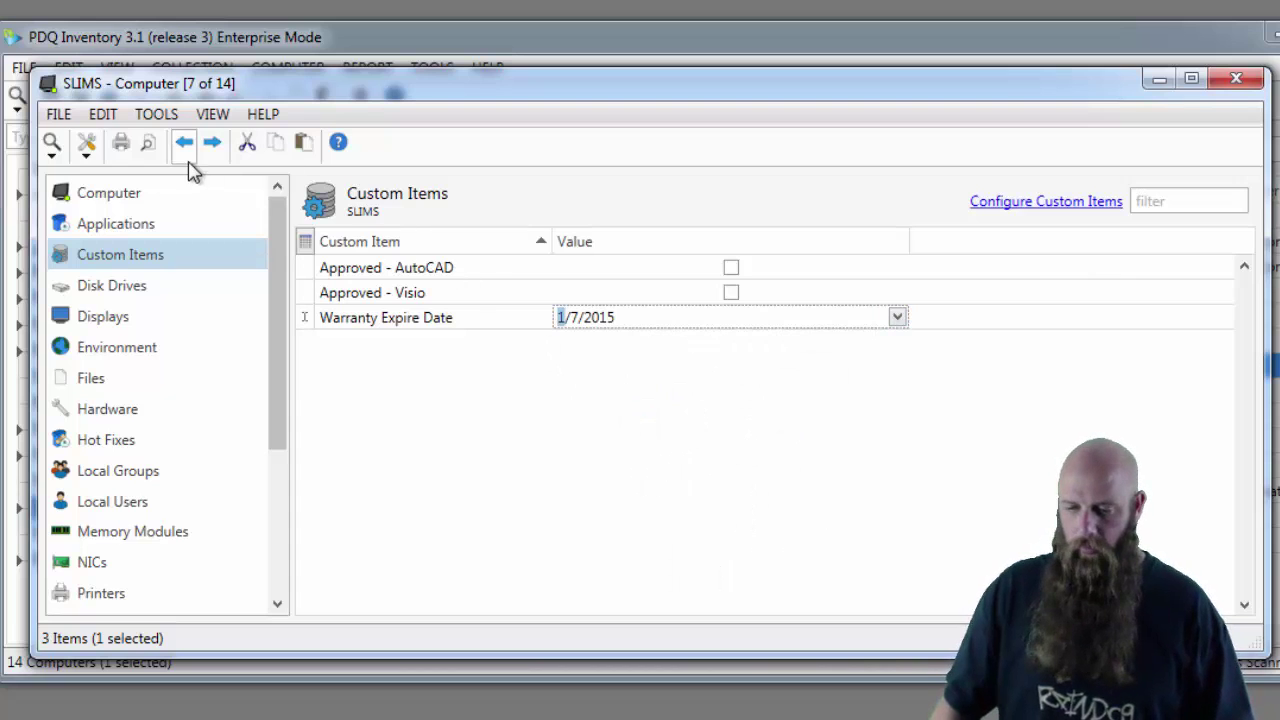
left_click(1237, 79)
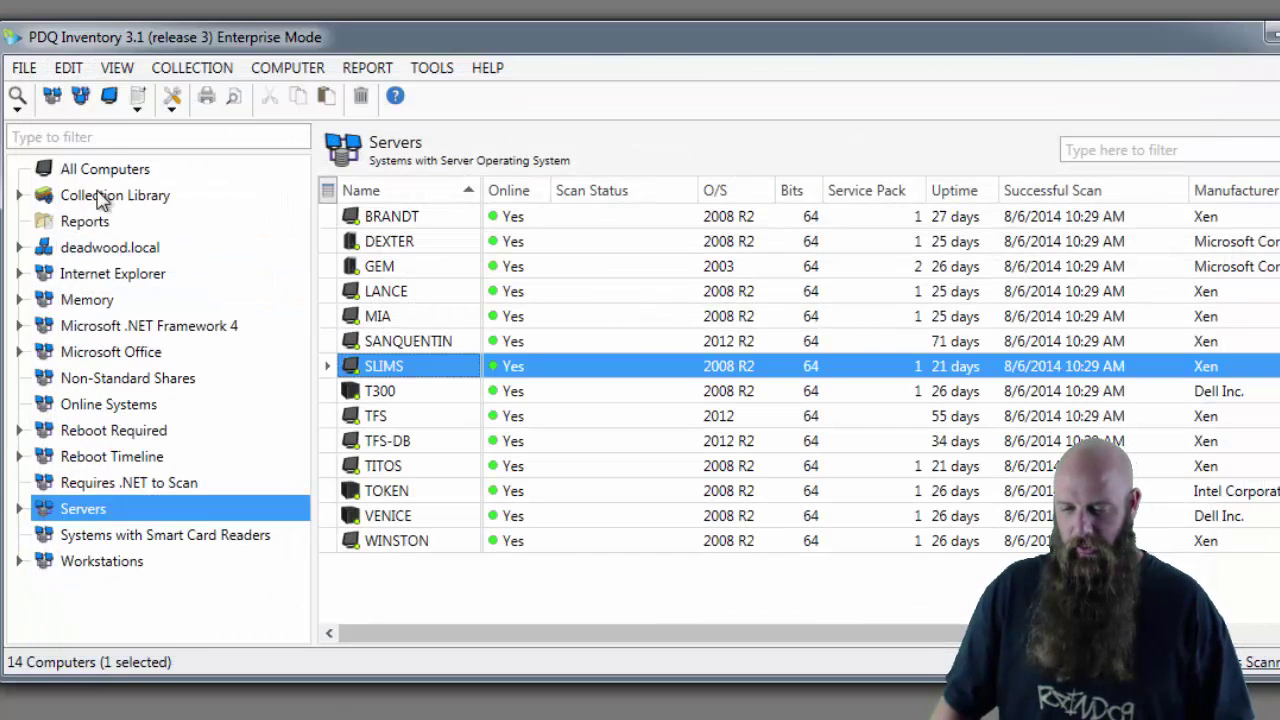
- Run the "Warranty Expires within 365 days" report from the Reports collection to check for SLIMS, and close it
left_click(86, 222)
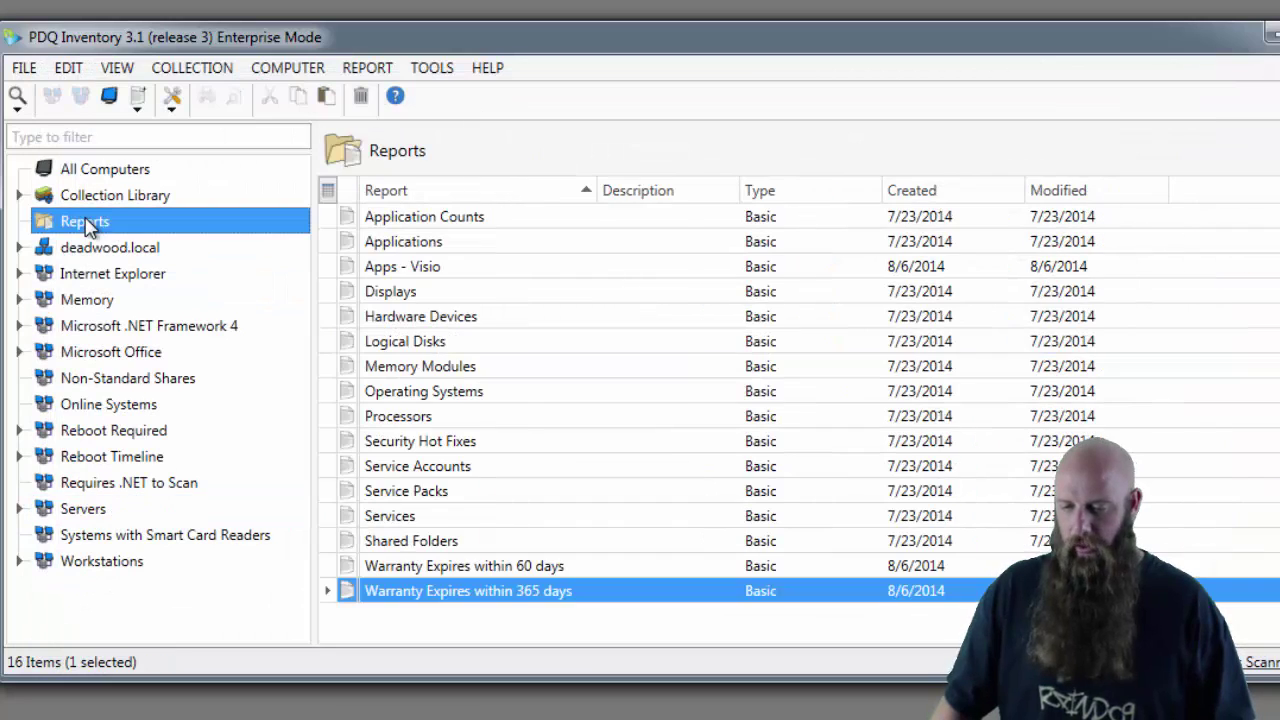
double_click(447, 597)
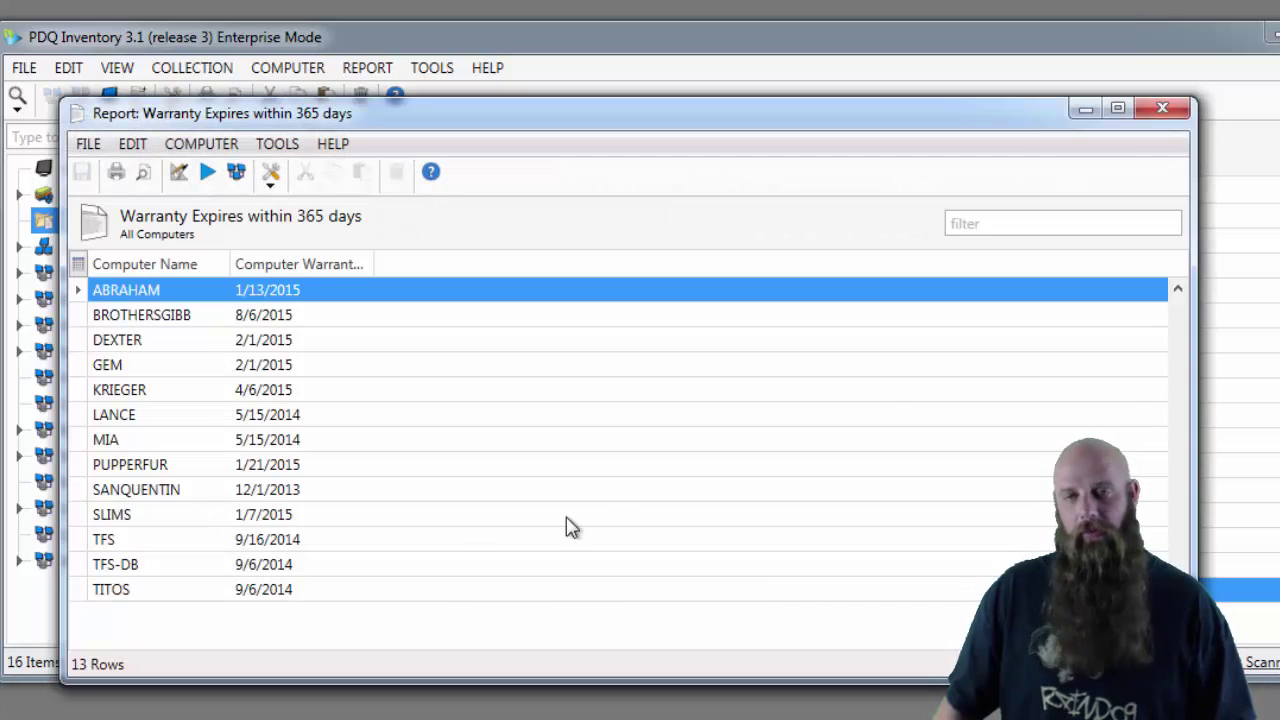
left_click(1162, 108)
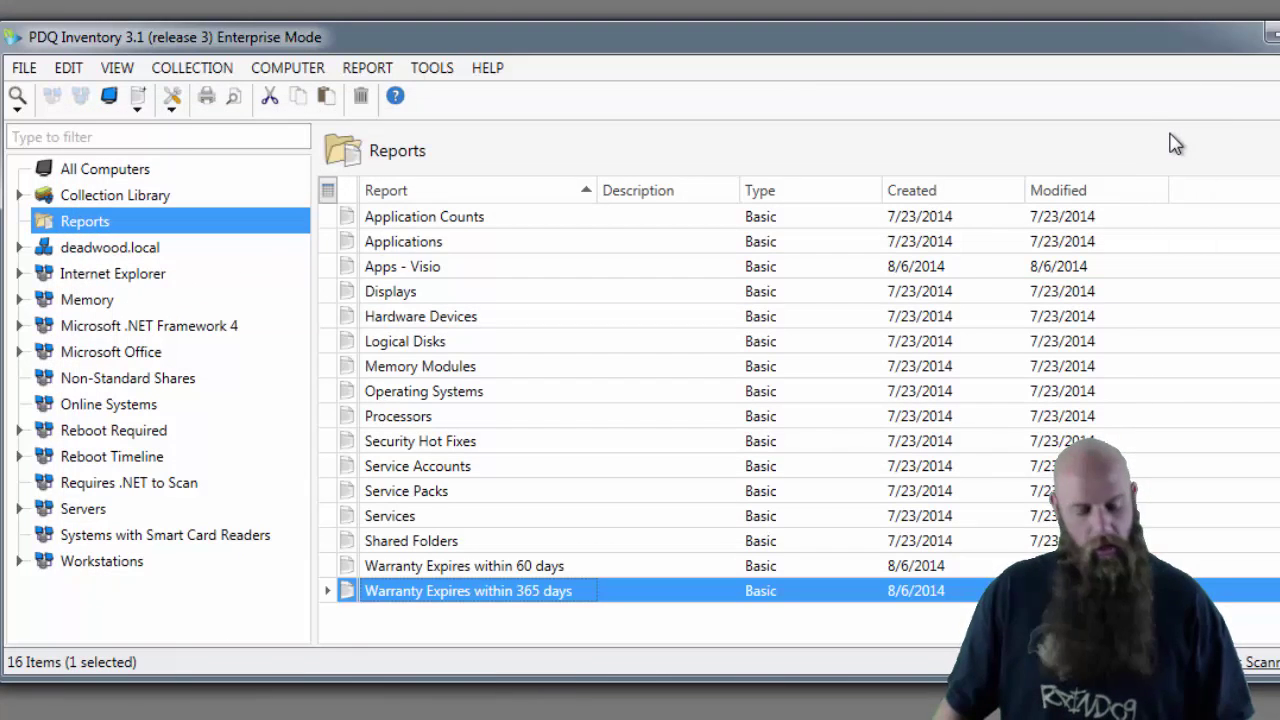